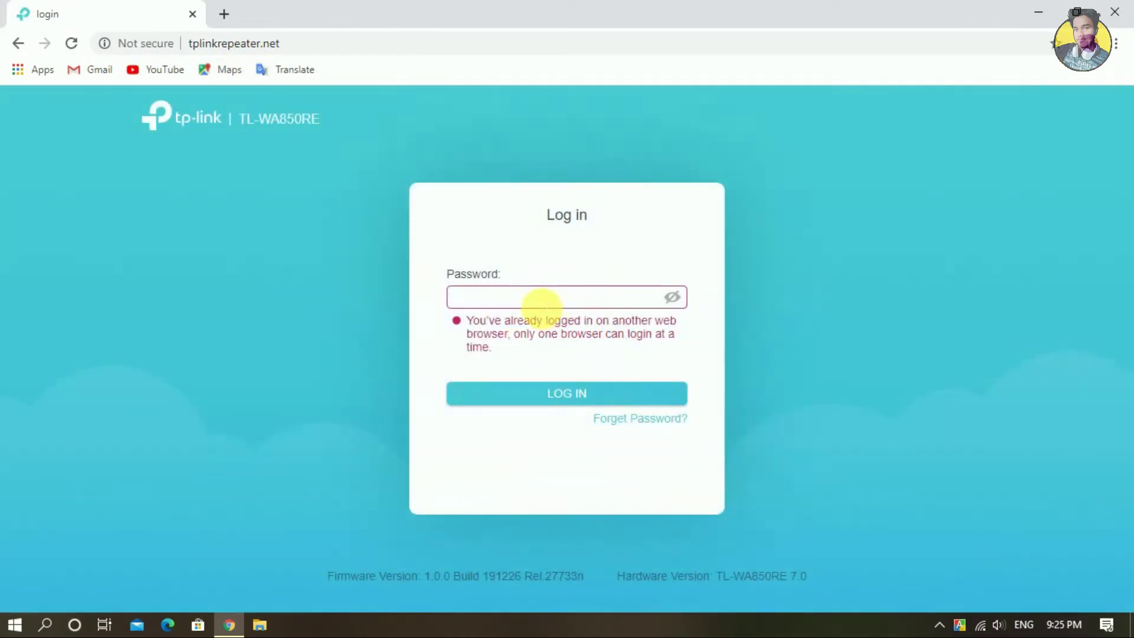
# Log in to the extender's management page with the admin password
pyautogui.click(544, 302)
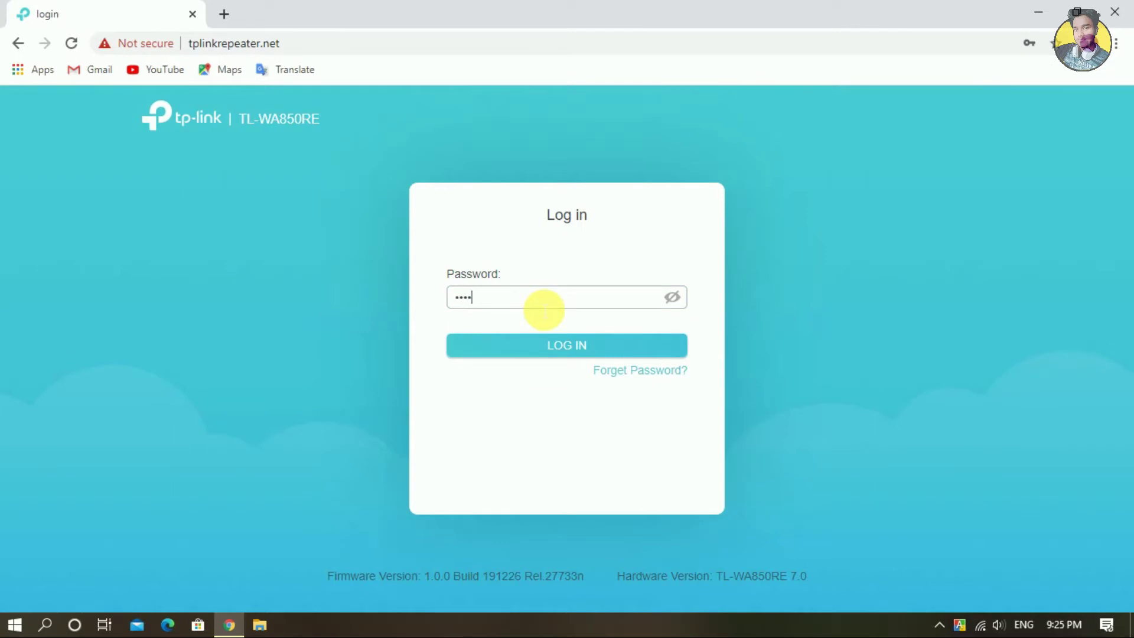
pyautogui.click(563, 356)
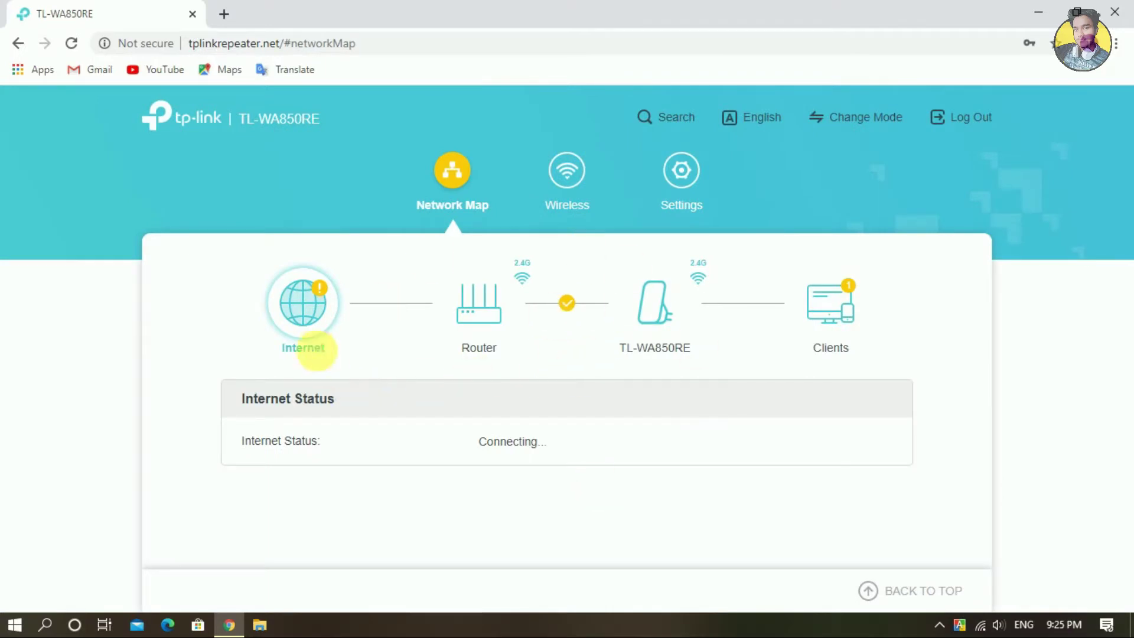
# Check the Router, TL-WA850RE, Clients and Internet details on the Network Map, then go to Wireless
pyautogui.click(493, 323)
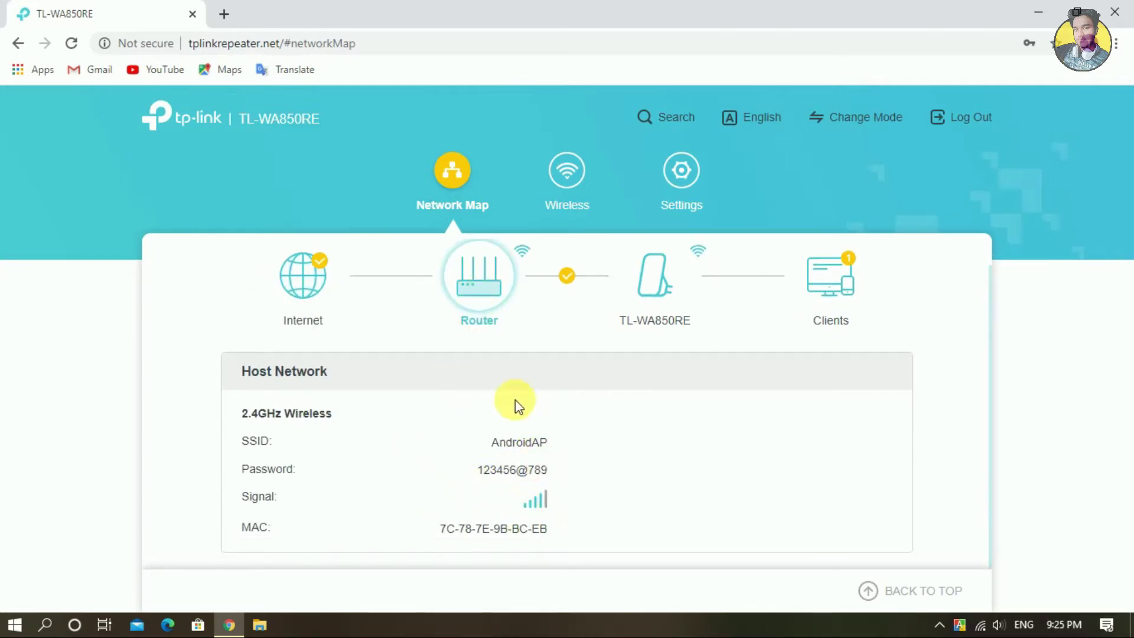
pyautogui.click(672, 319)
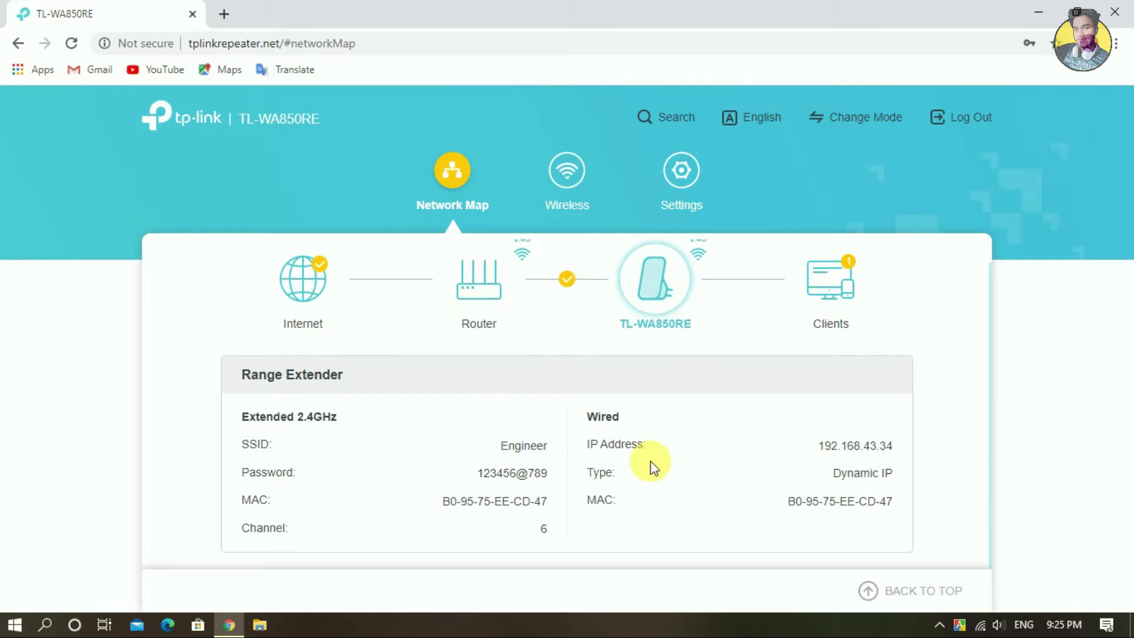
pyautogui.click(835, 293)
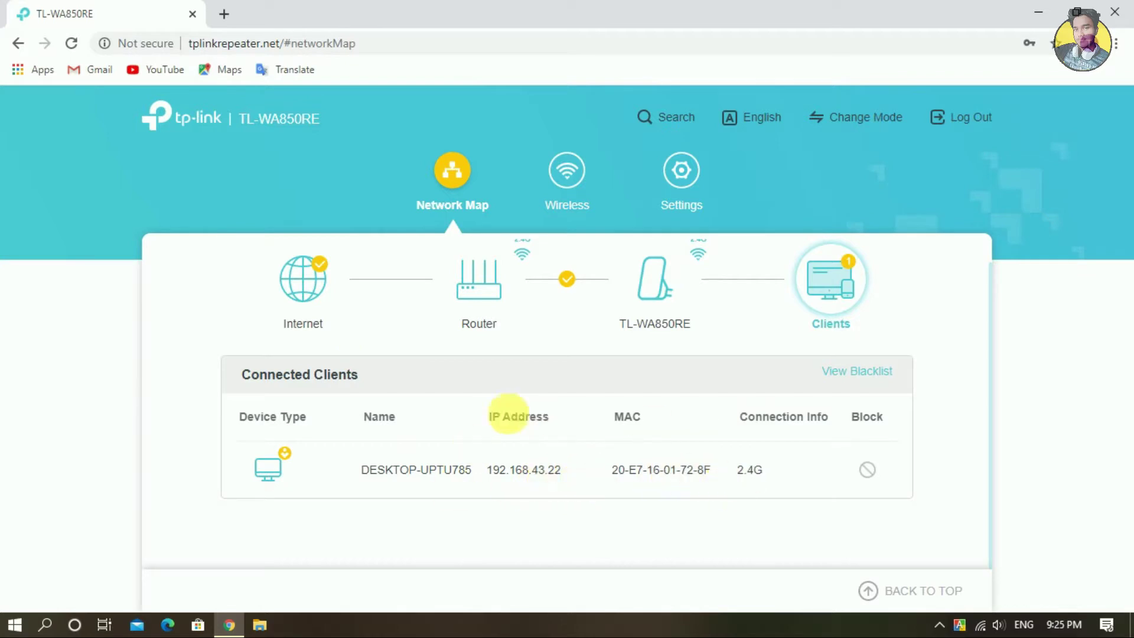
pyautogui.click(326, 306)
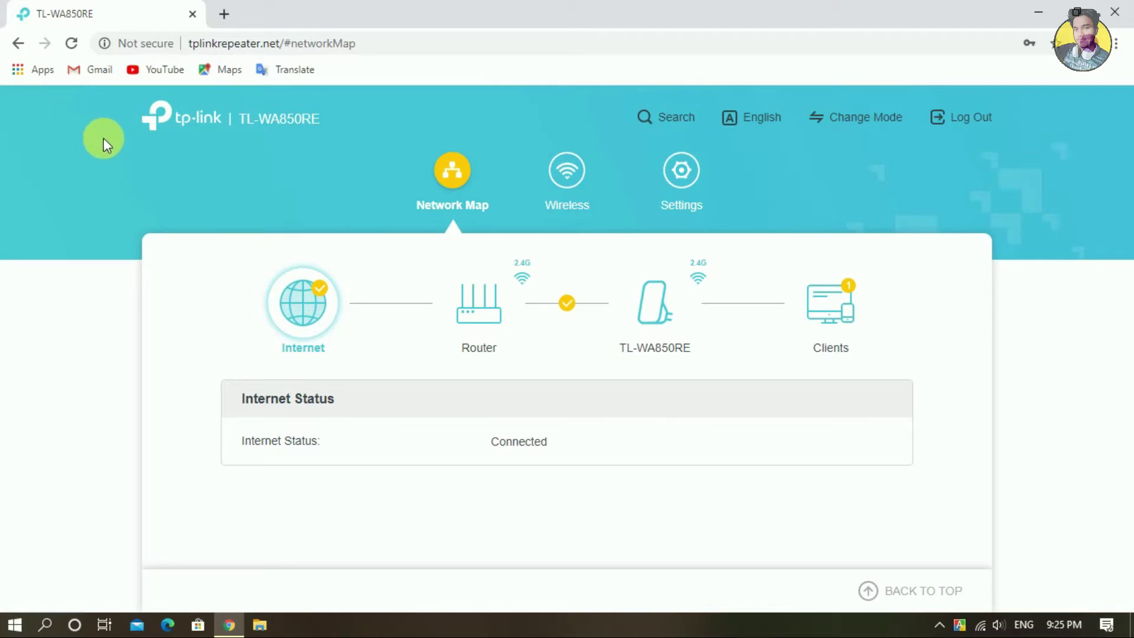
pyautogui.click(577, 186)
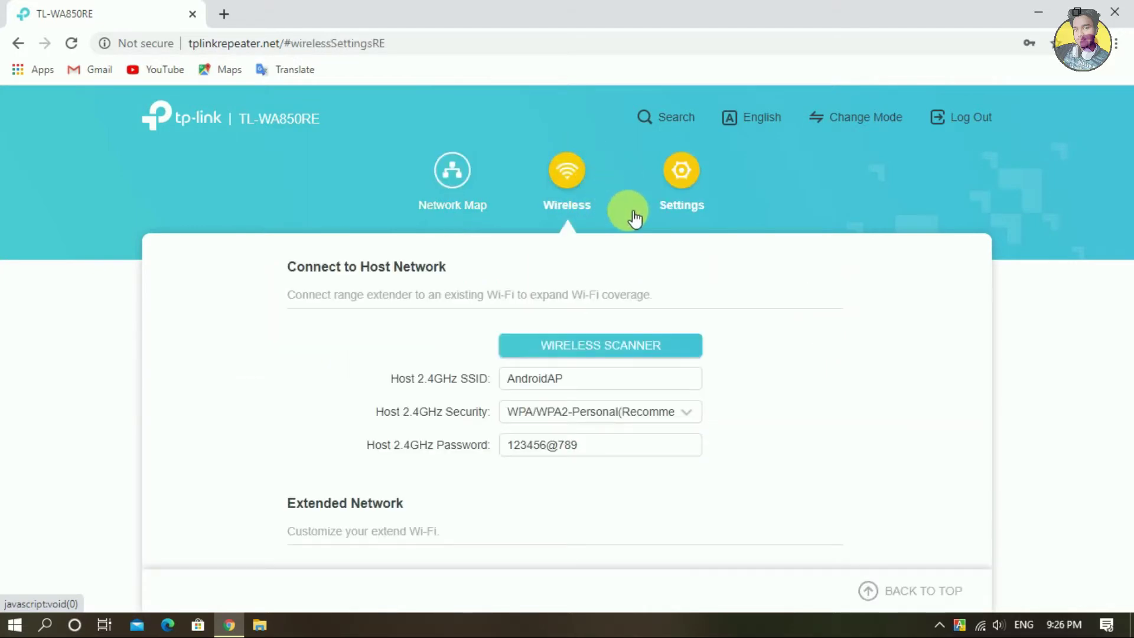
# Change the extended 2.4GHz SSID from 'Engineer' to 'Engineer Tech', keep it broadcast, and save
pyautogui.click(507, 379)
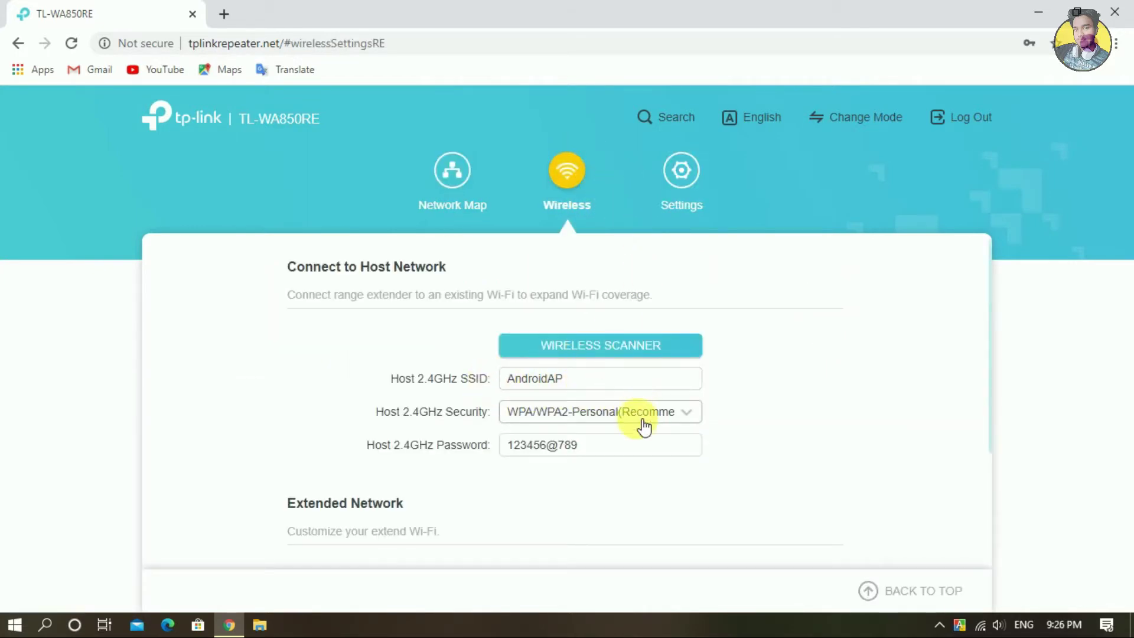
pyautogui.scroll(-3, 600, 446)
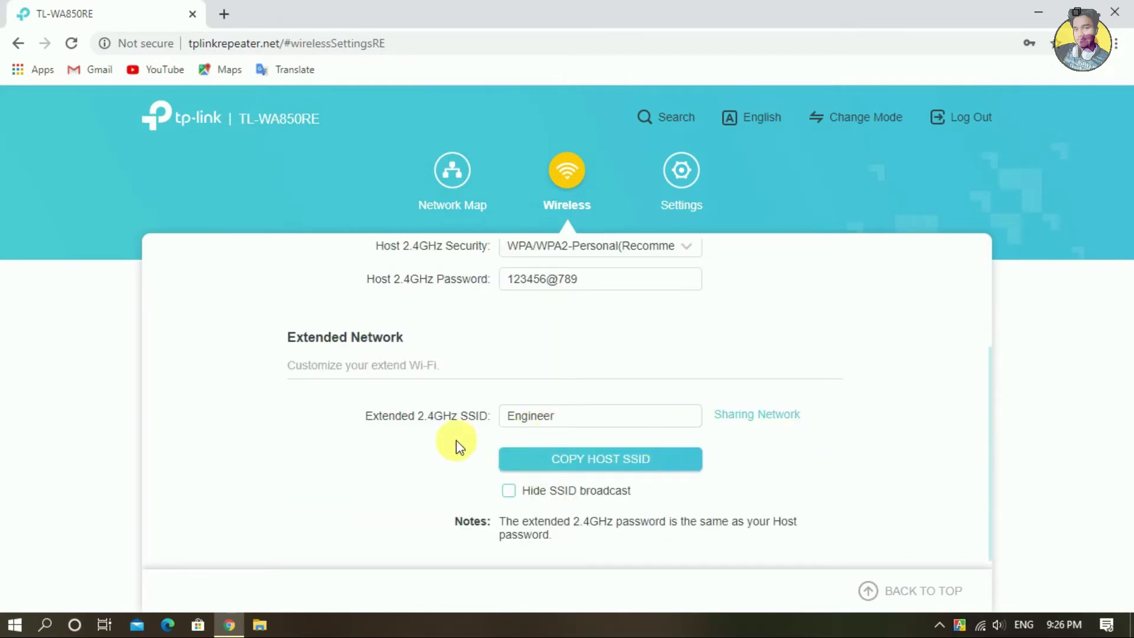
pyautogui.click(577, 464)
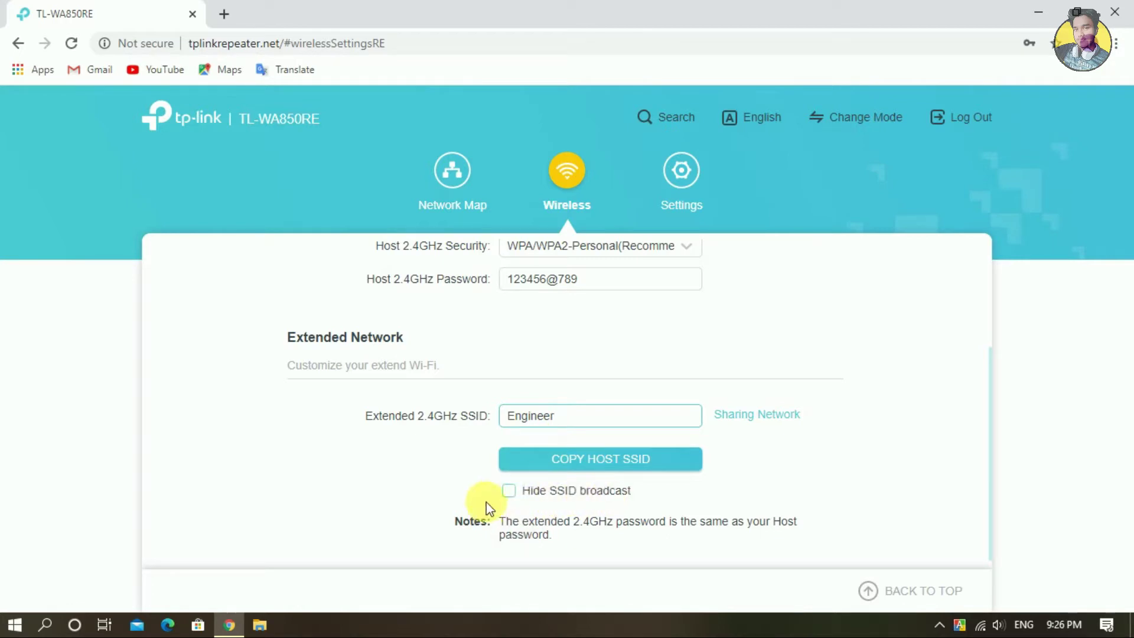
pyautogui.click(510, 497)
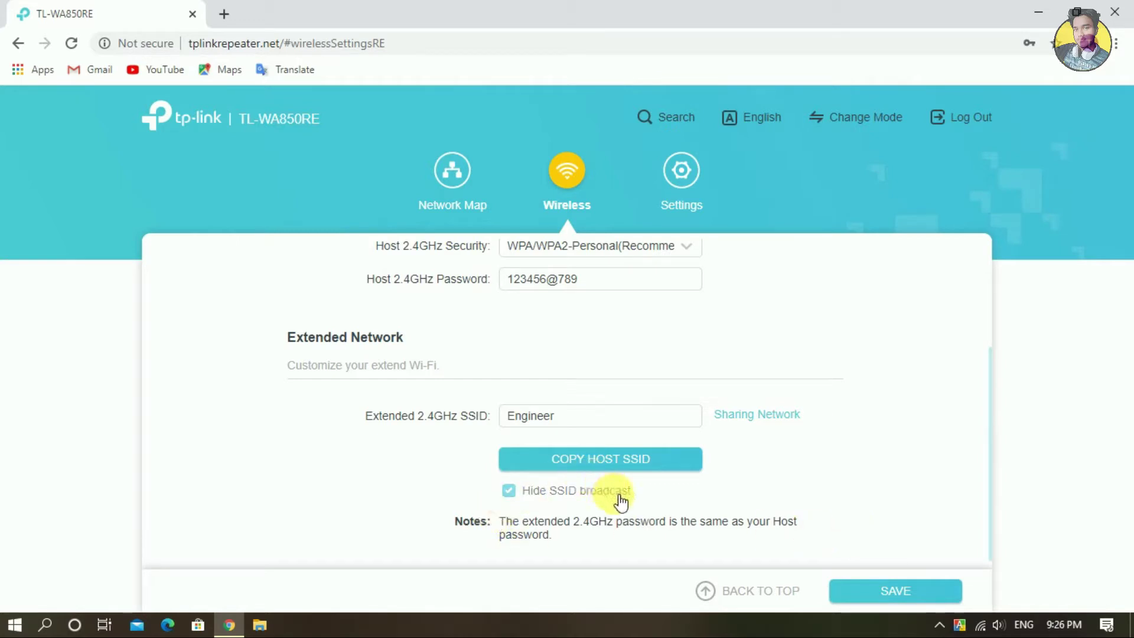
pyautogui.moveTo(580, 416); pyautogui.dragTo(514, 423)
pyautogui.click(565, 420)
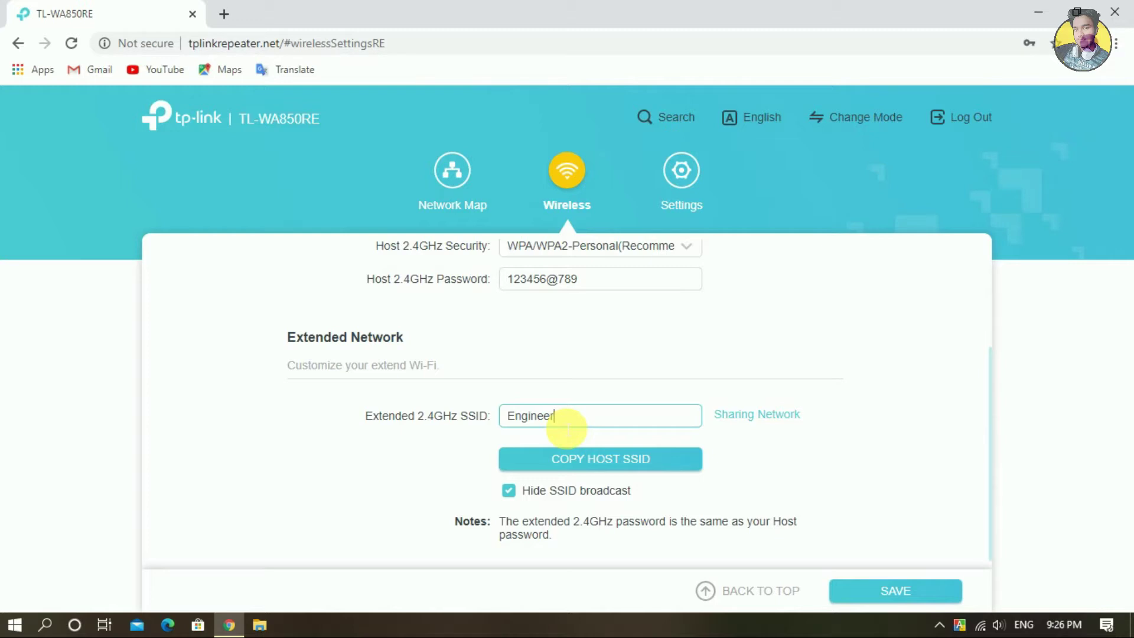
pyautogui.click(508, 491)
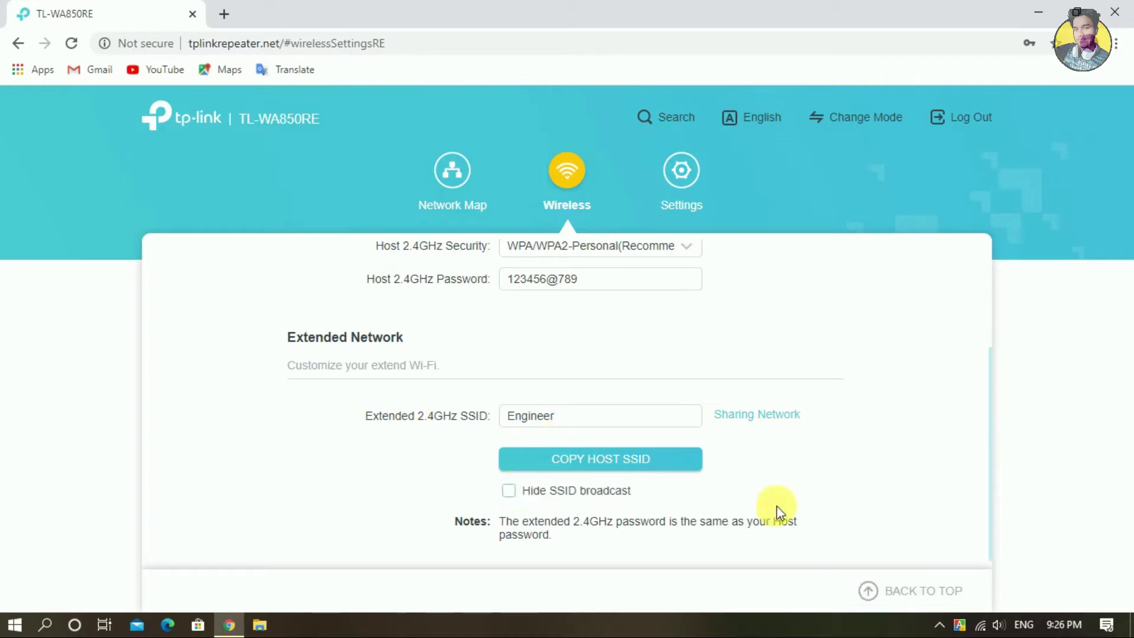
pyautogui.click(609, 424)
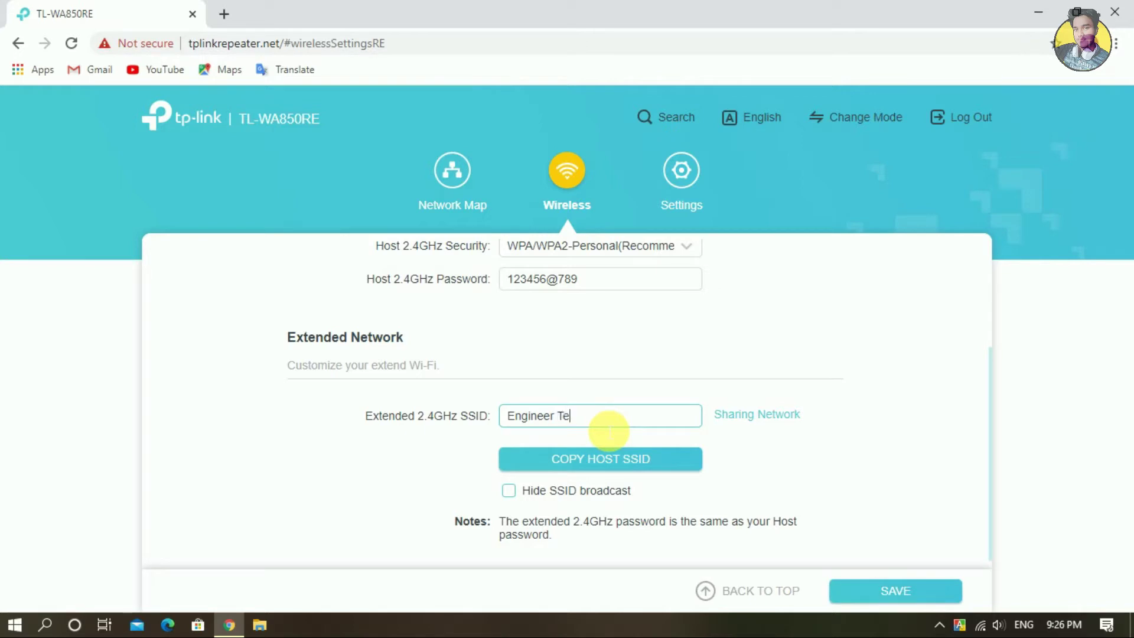
pyautogui.scroll(3, 609, 424)
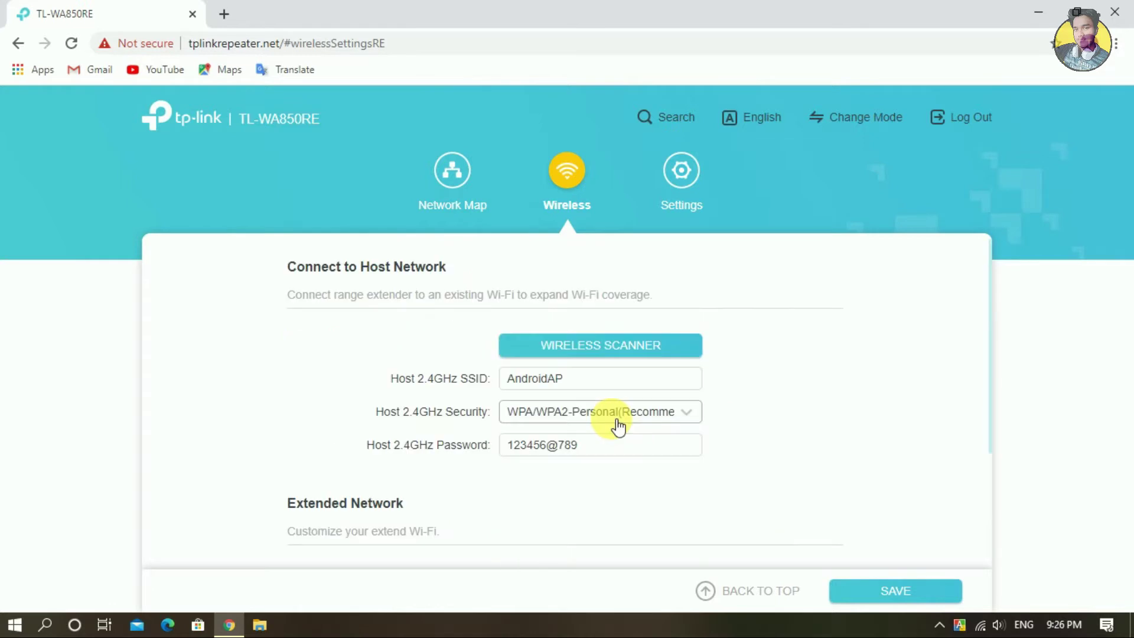
pyautogui.scroll(-3, 506, 494)
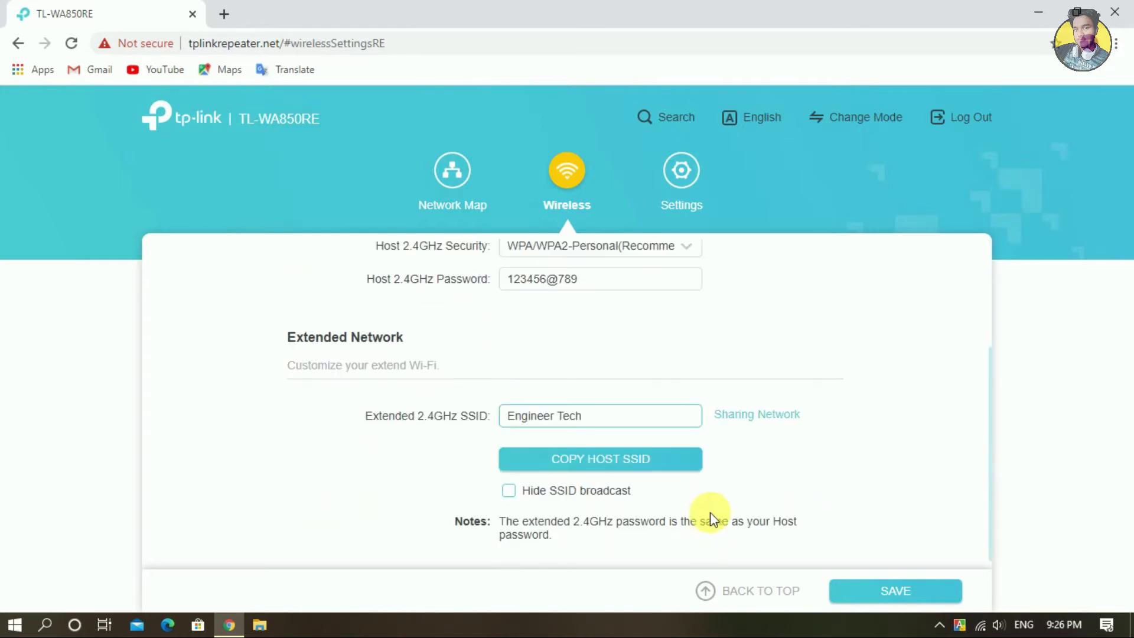
pyautogui.click(928, 594)
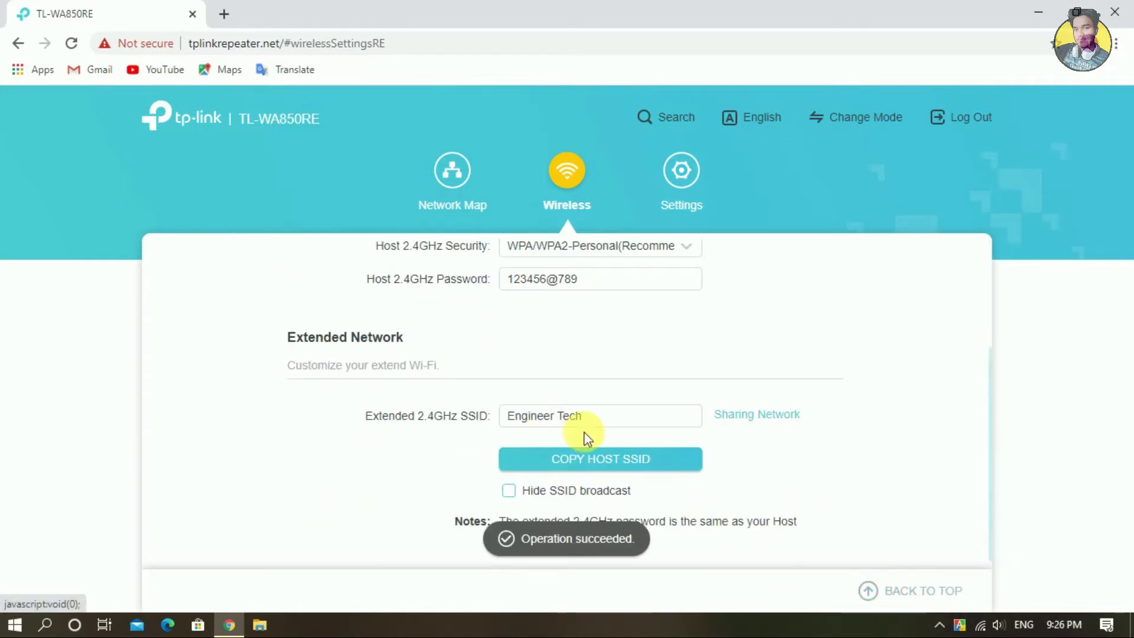
# Connect the PC to the 'Engineer Tech' Wi-Fi network by entering its security key
pyautogui.click(982, 626)
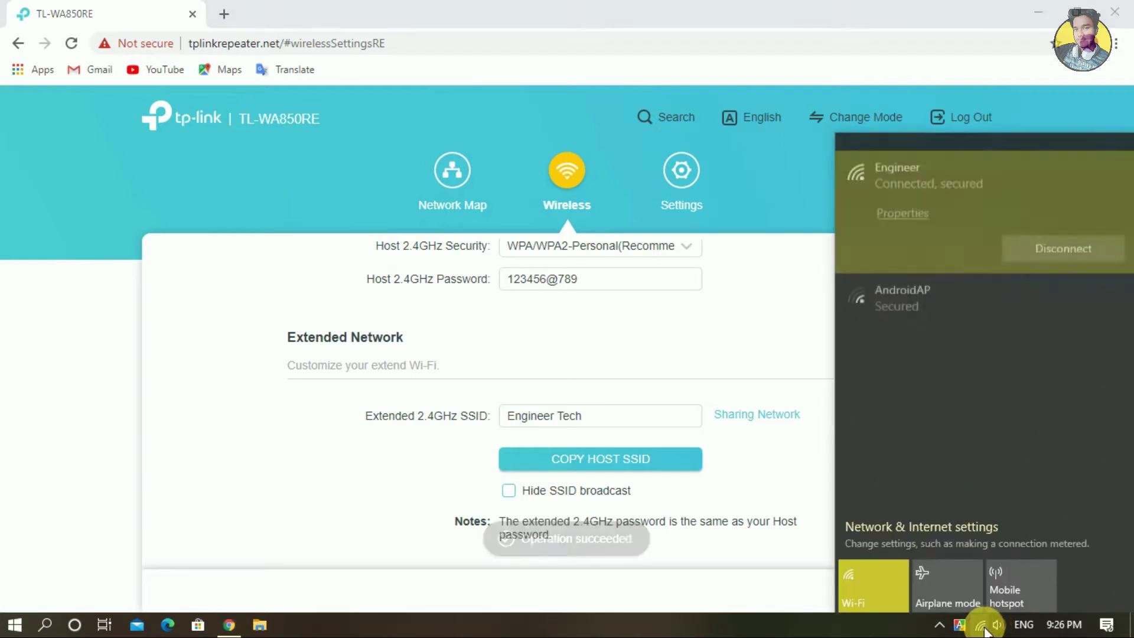
pyautogui.click(982, 627)
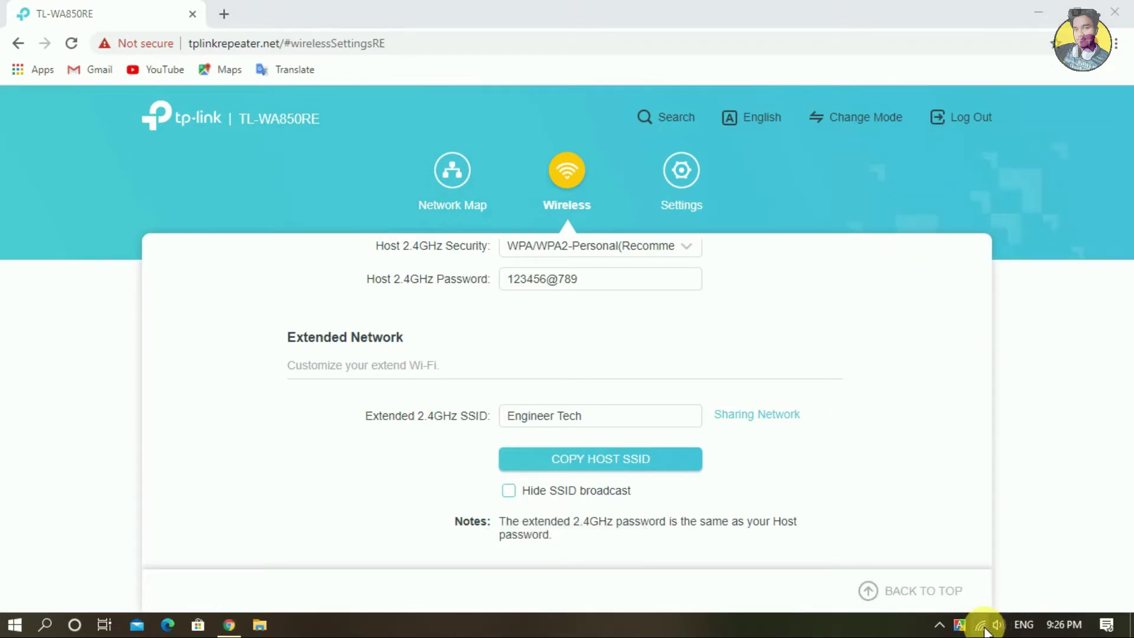
pyautogui.click(984, 629)
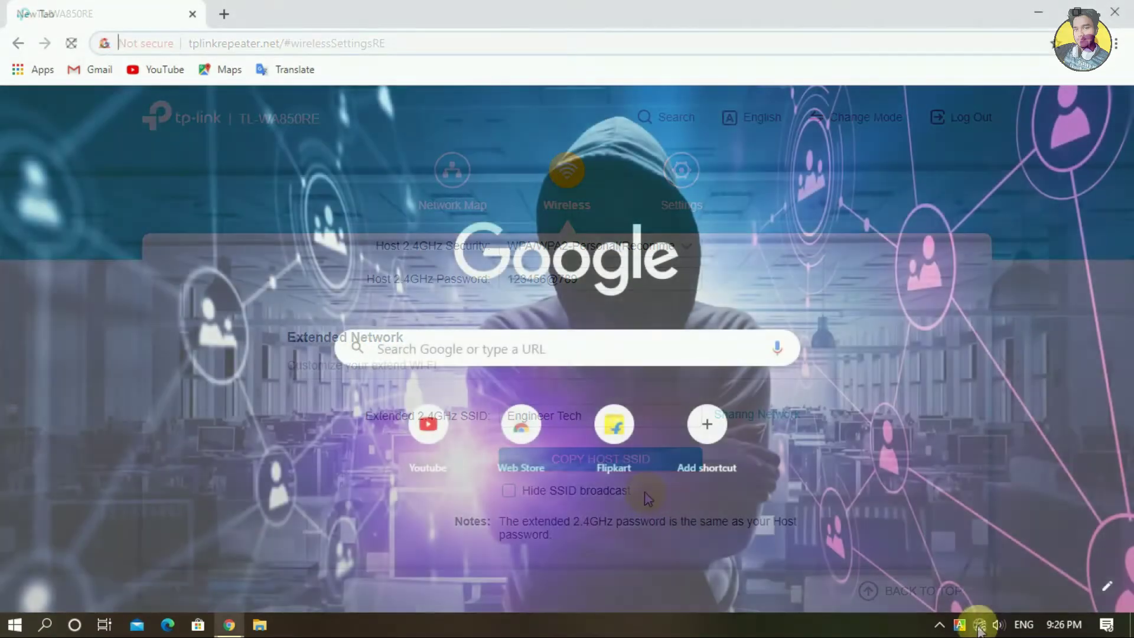
pyautogui.click(978, 627)
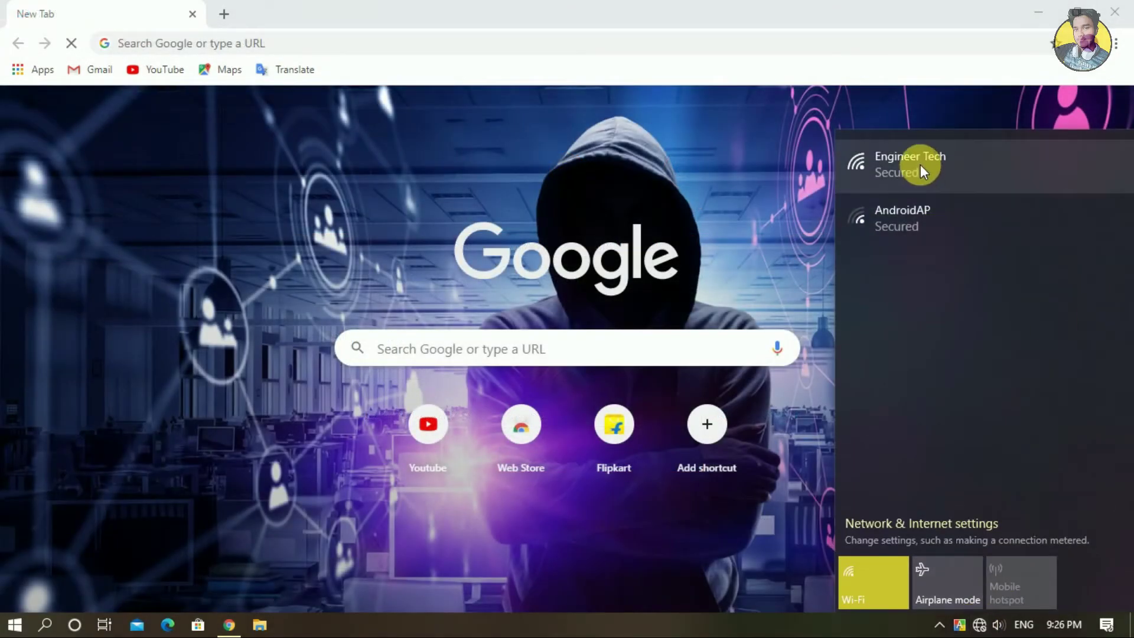
pyautogui.click(922, 167)
pyautogui.click(1023, 239)
pyautogui.write('1')
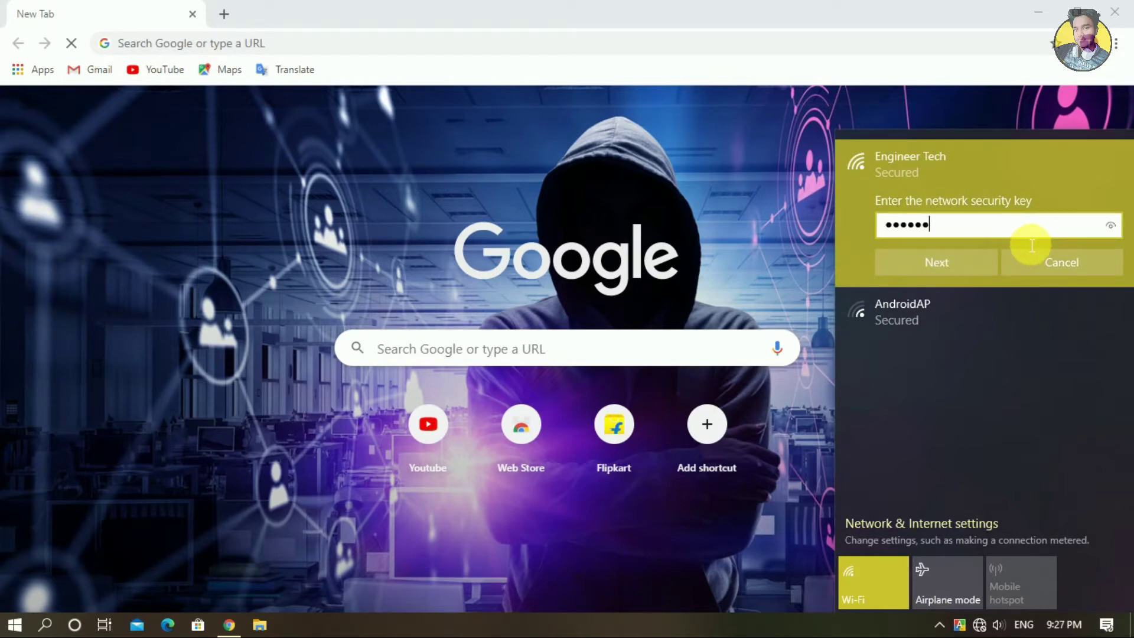
pyautogui.write('1')
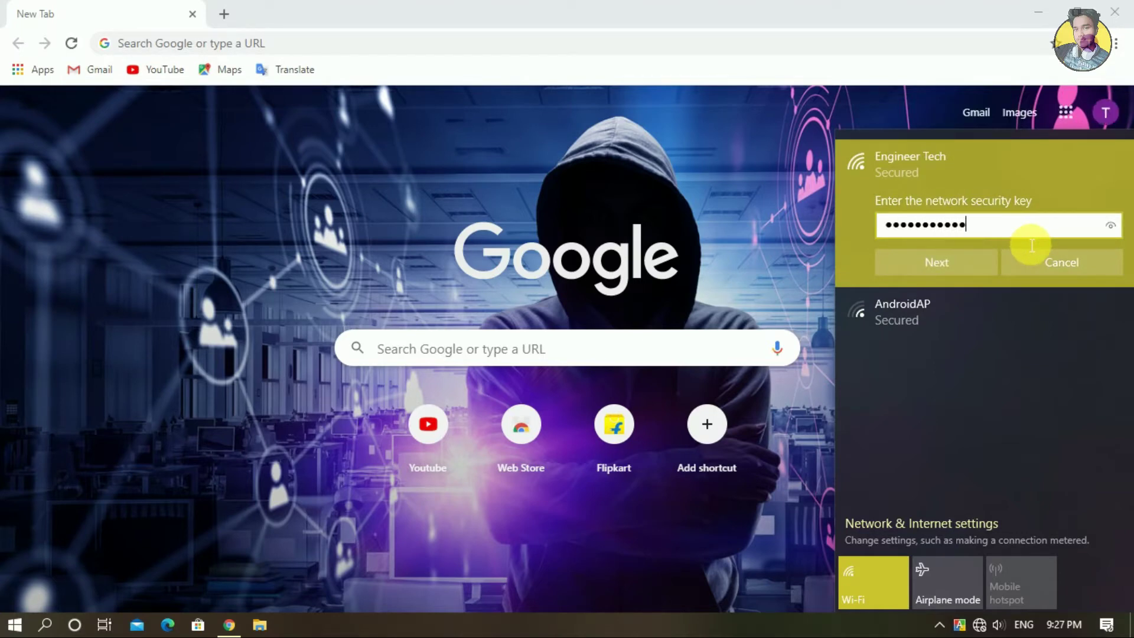
pyautogui.press('Return')
pyautogui.press('Return')
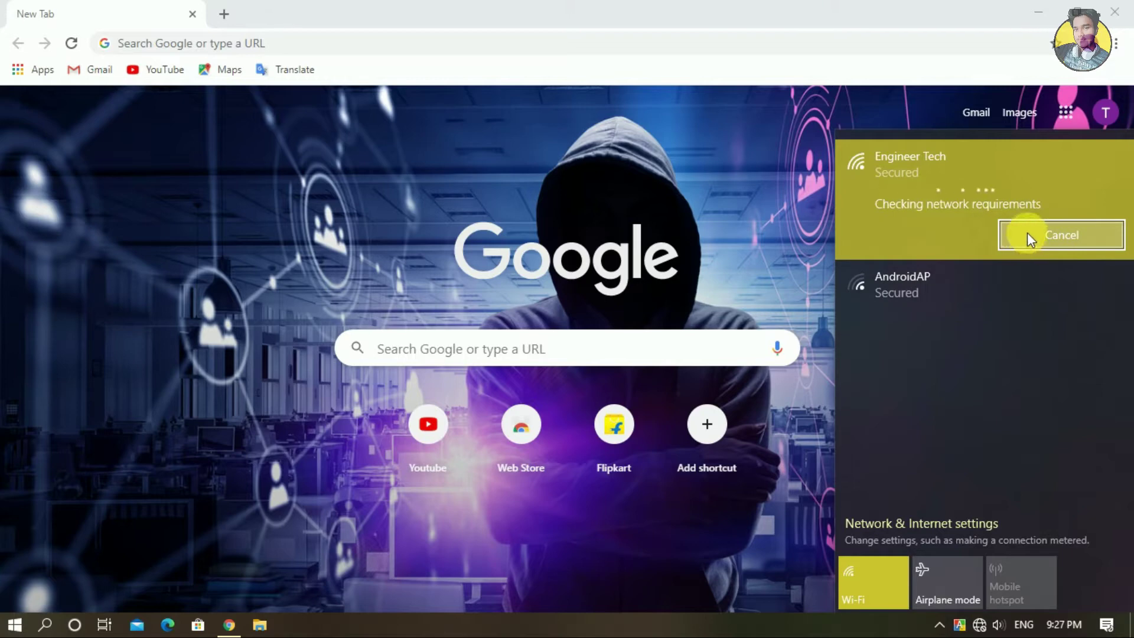
pyautogui.click(450, 363)
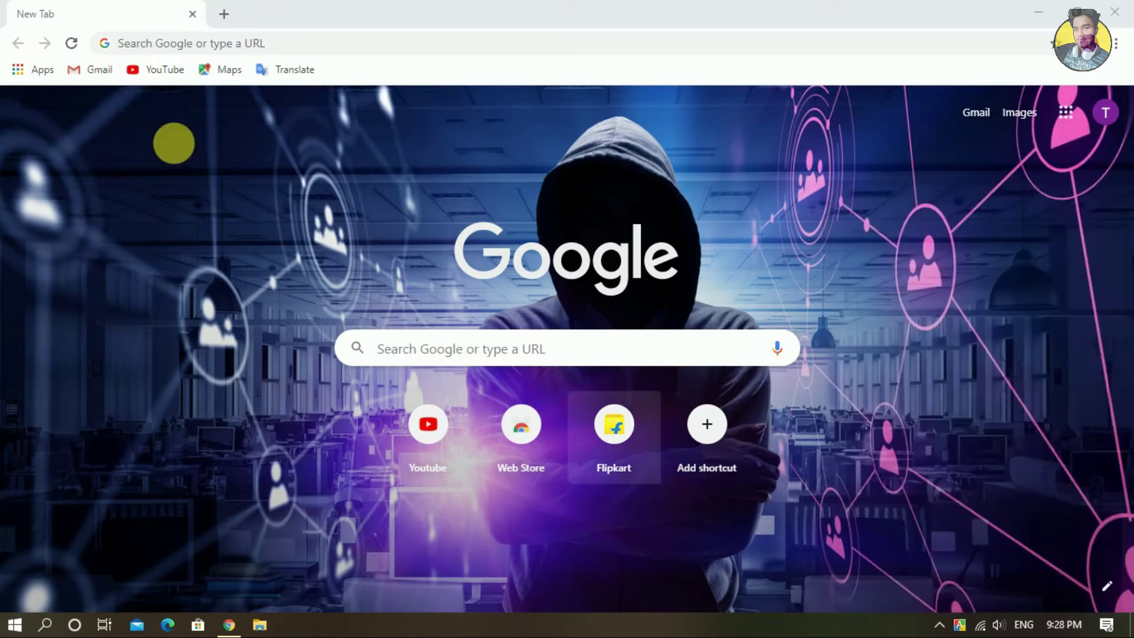
# Go to tplinkrepeater.net and sign back in with the admin password
pyautogui.click(194, 44)
pyautogui.write('tplinkrepeater.net')
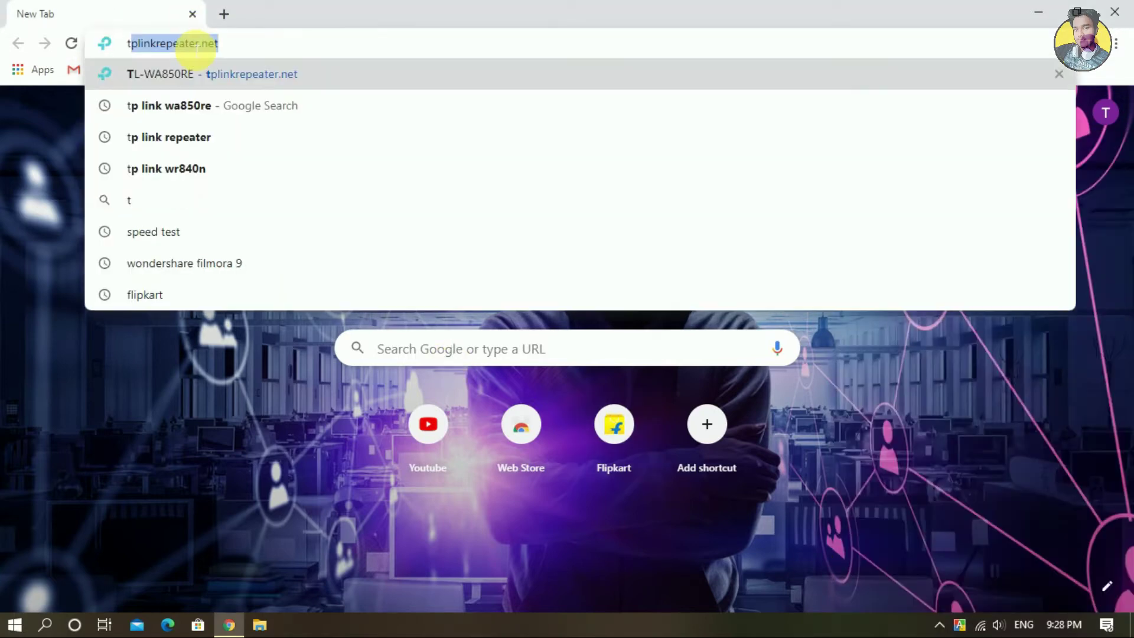
pyautogui.press('Return')
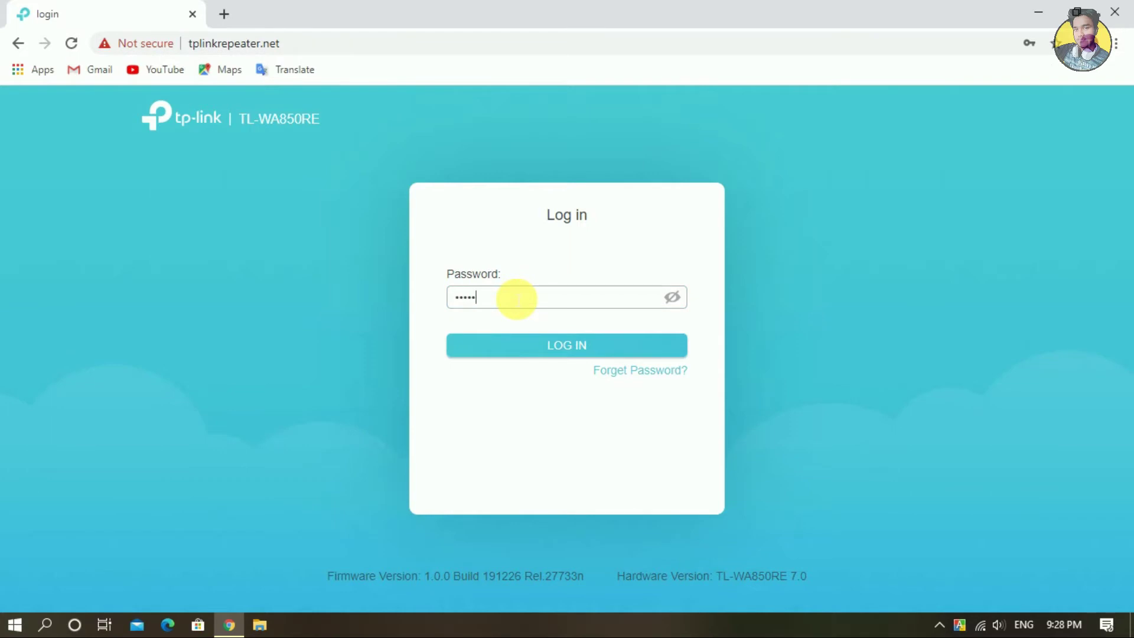
pyautogui.press('Return')
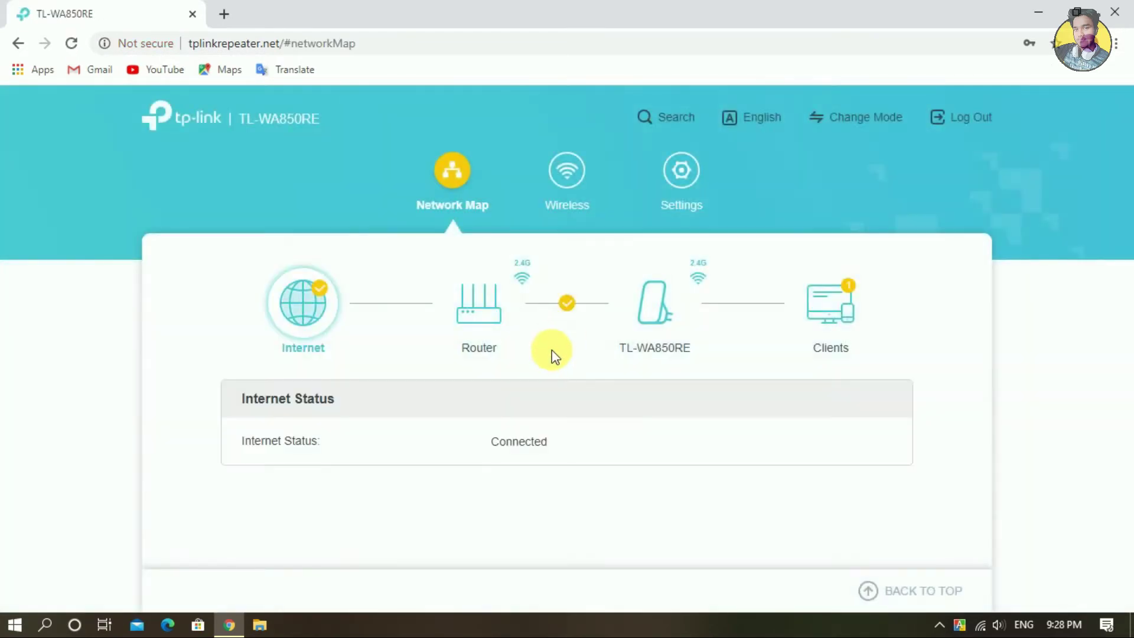
pyautogui.click(567, 171)
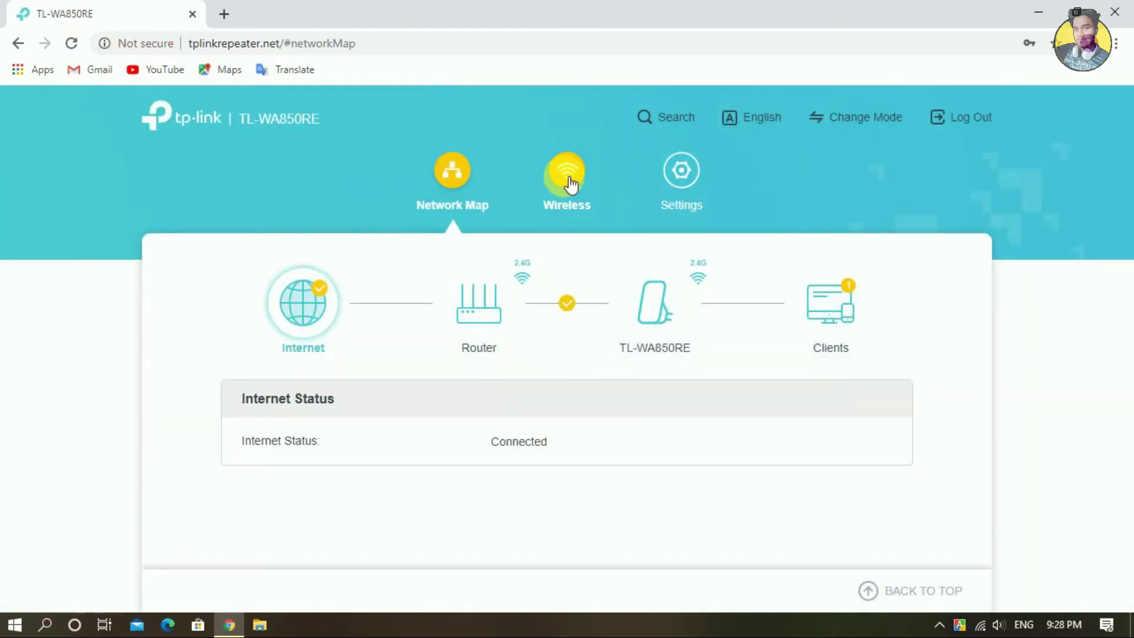
# Run the Wireless Scanner to list nearby host networks, keeping AndroidAP as the host
pyautogui.scroll(-3, 632, 336)
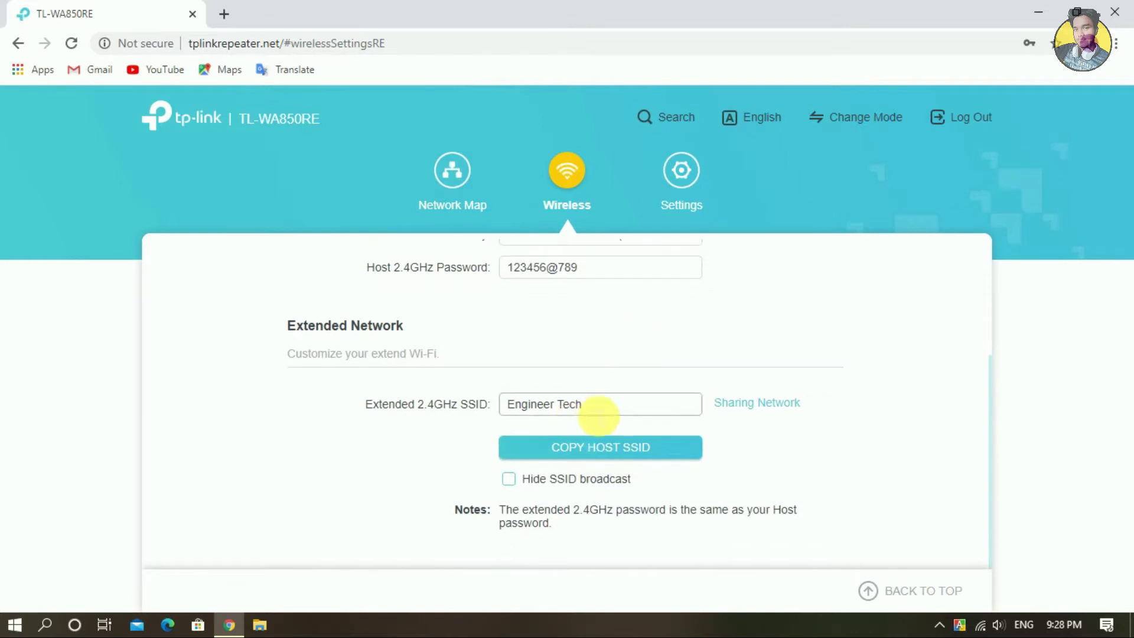
pyautogui.scroll(3, 614, 412)
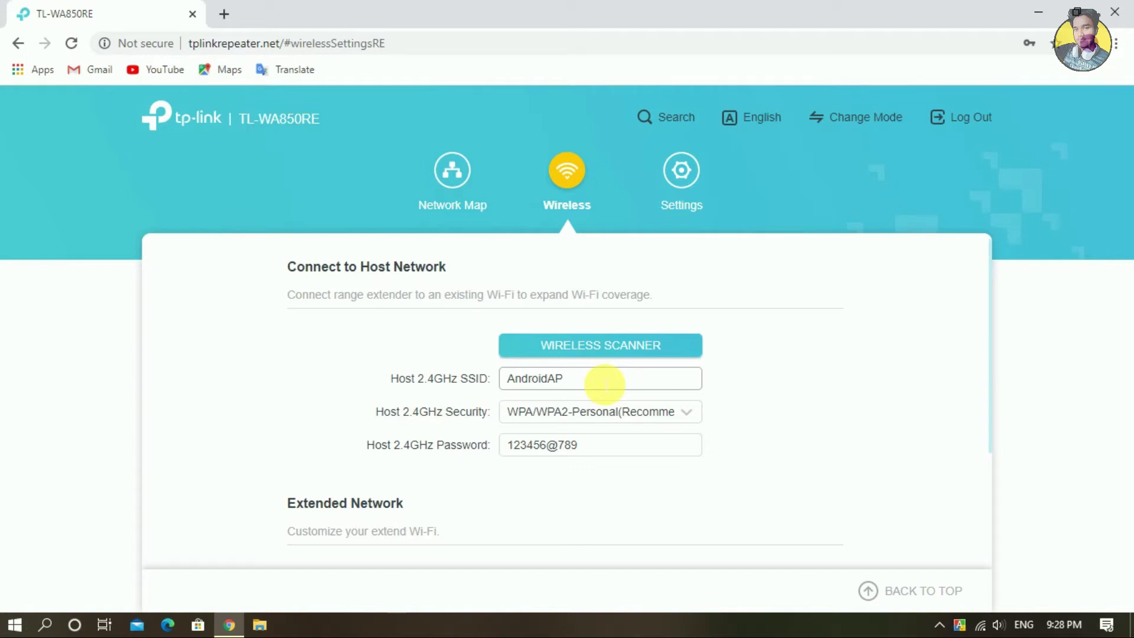
pyautogui.click(600, 349)
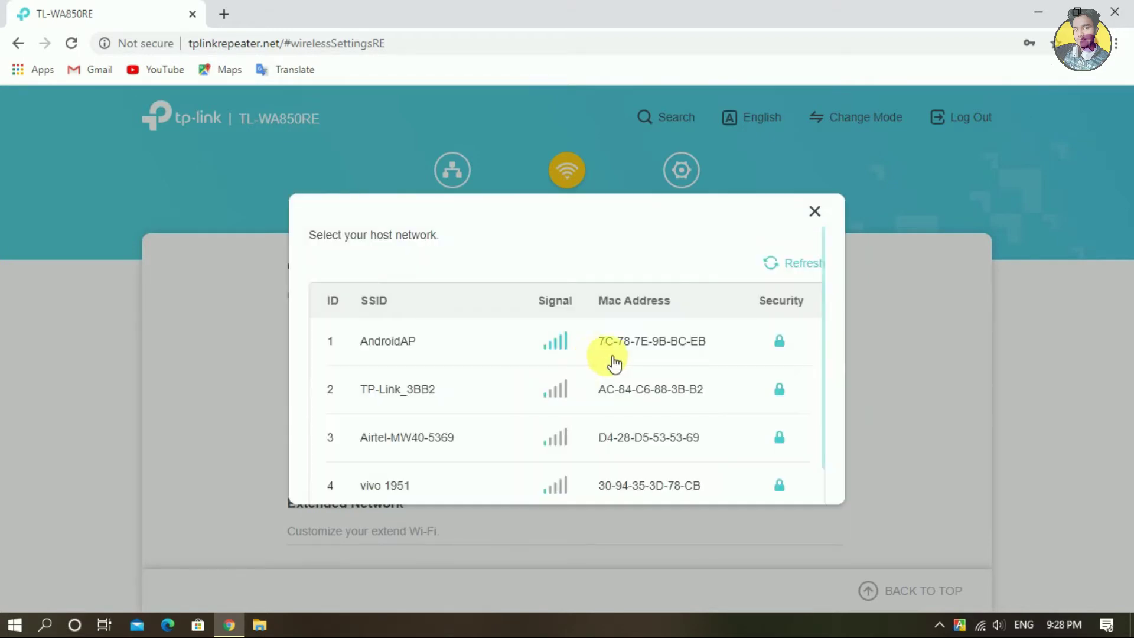
pyautogui.scroll(-1, 602, 357)
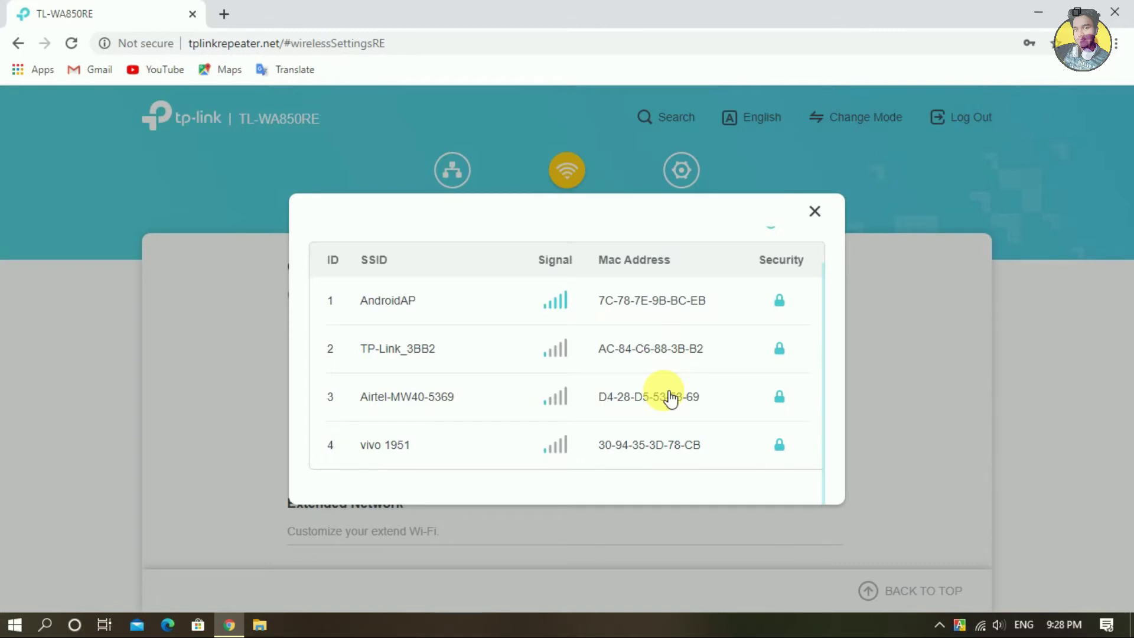
pyautogui.click(815, 212)
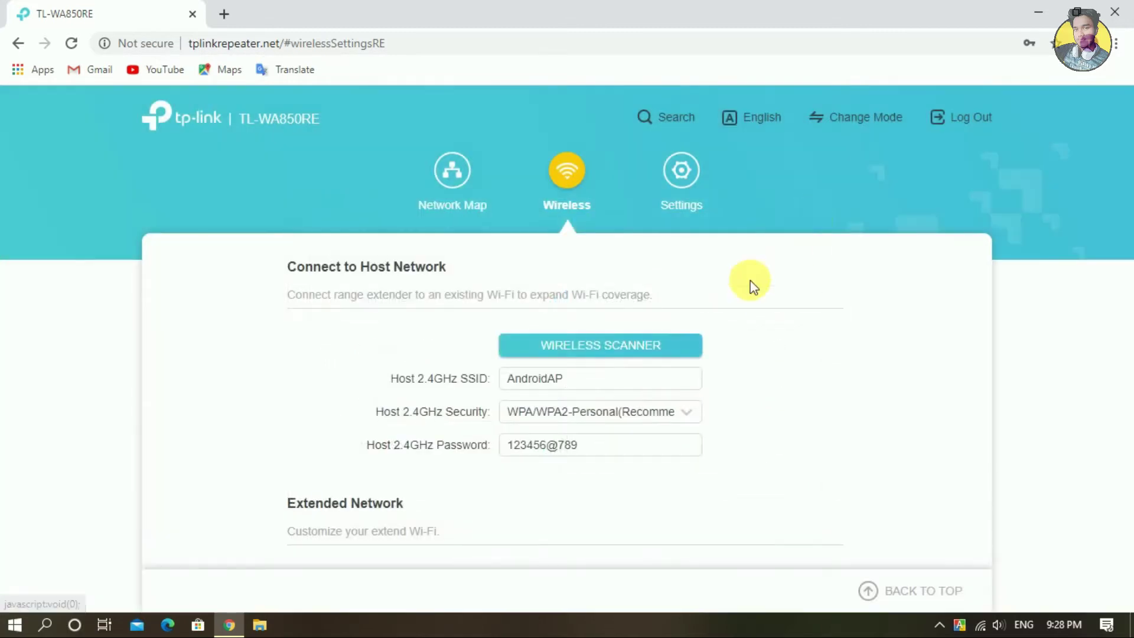
pyautogui.click(683, 184)
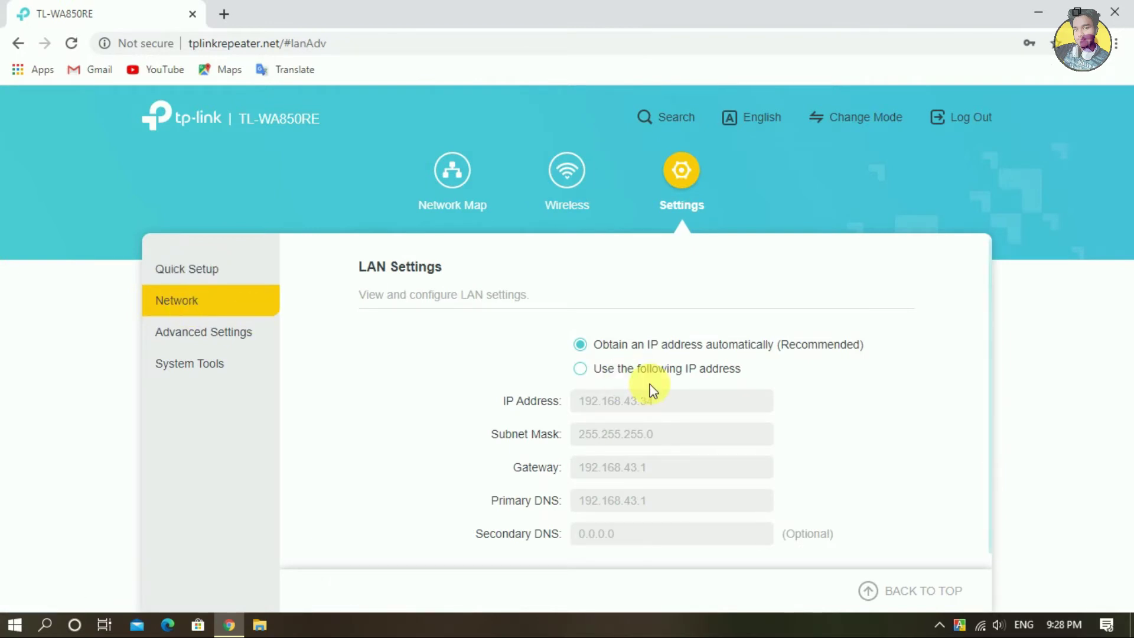
# Keep the LAN IP on 'Obtain an IP address automatically' and expand Advanced Settings
pyautogui.scroll(-1, 785, 384)
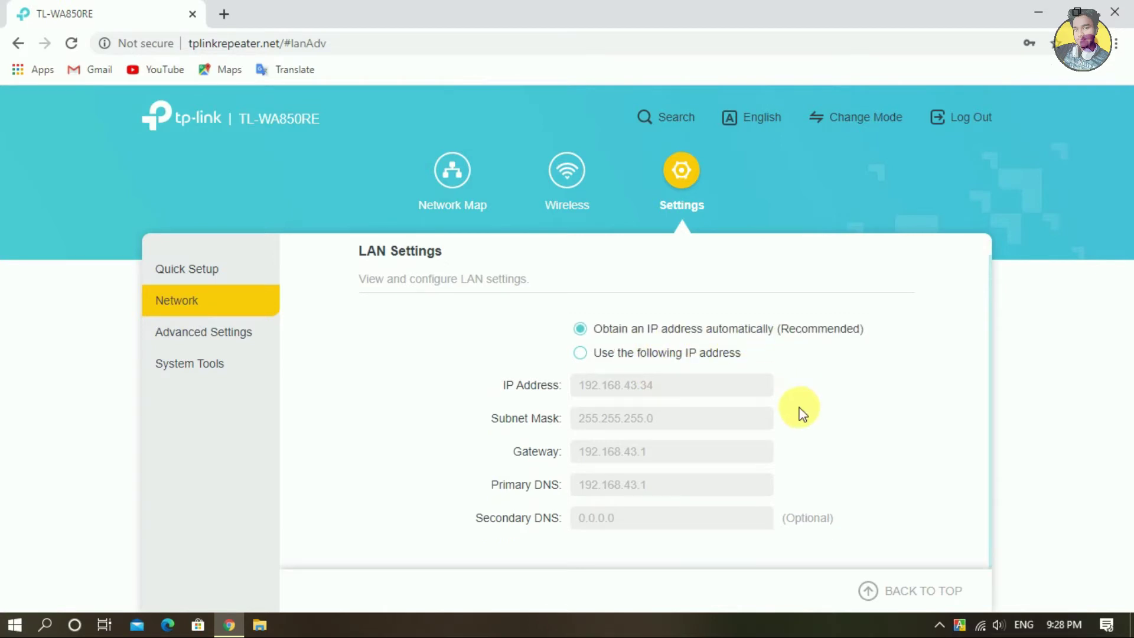
pyautogui.click(607, 358)
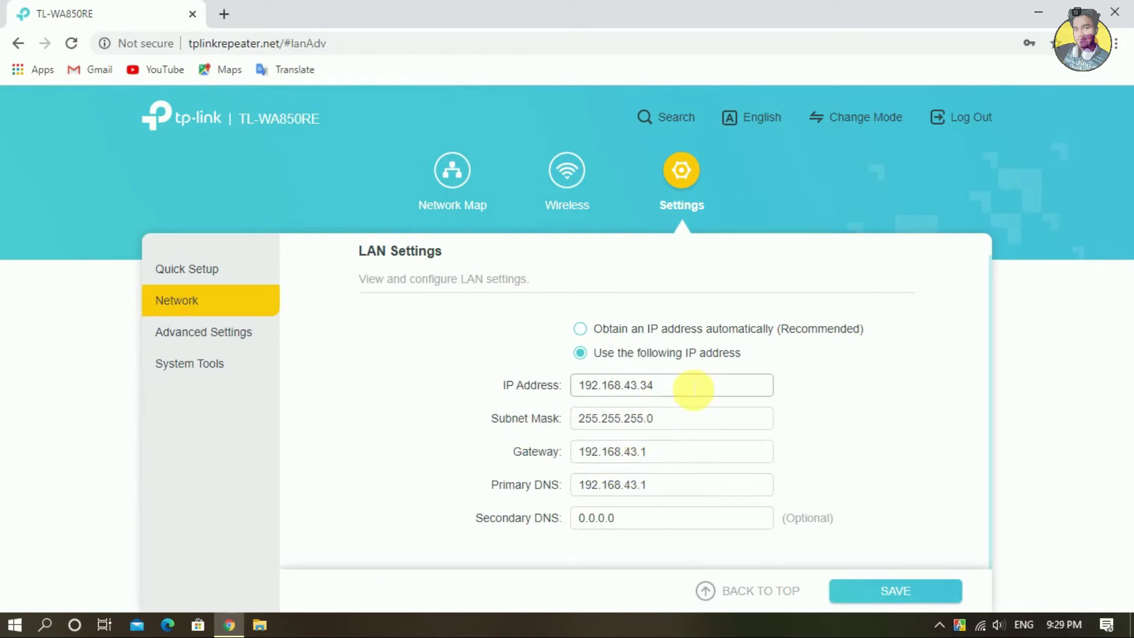
pyautogui.click(597, 330)
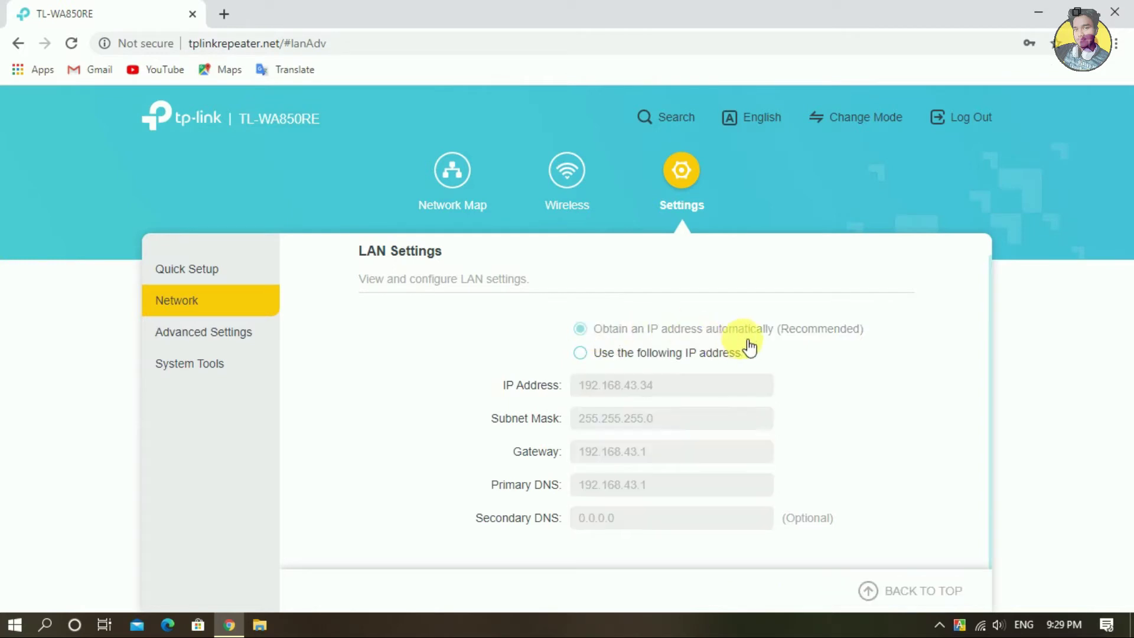
pyautogui.click(220, 341)
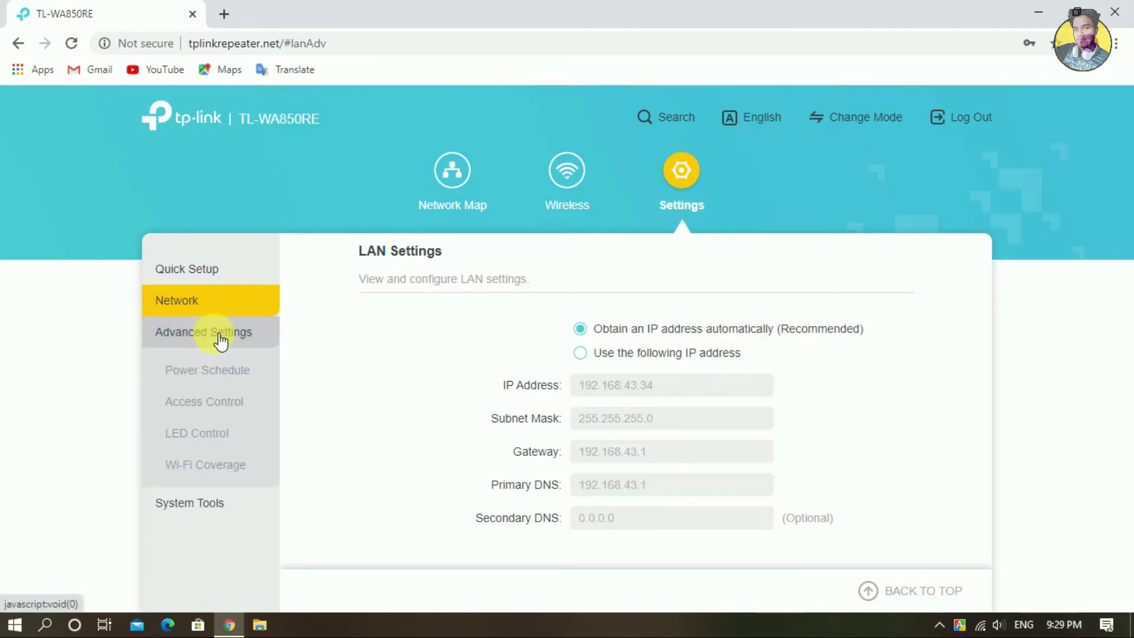
# After viewing Power Schedule, turn on Access Control and set it to Whitelist mode
pyautogui.click(225, 378)
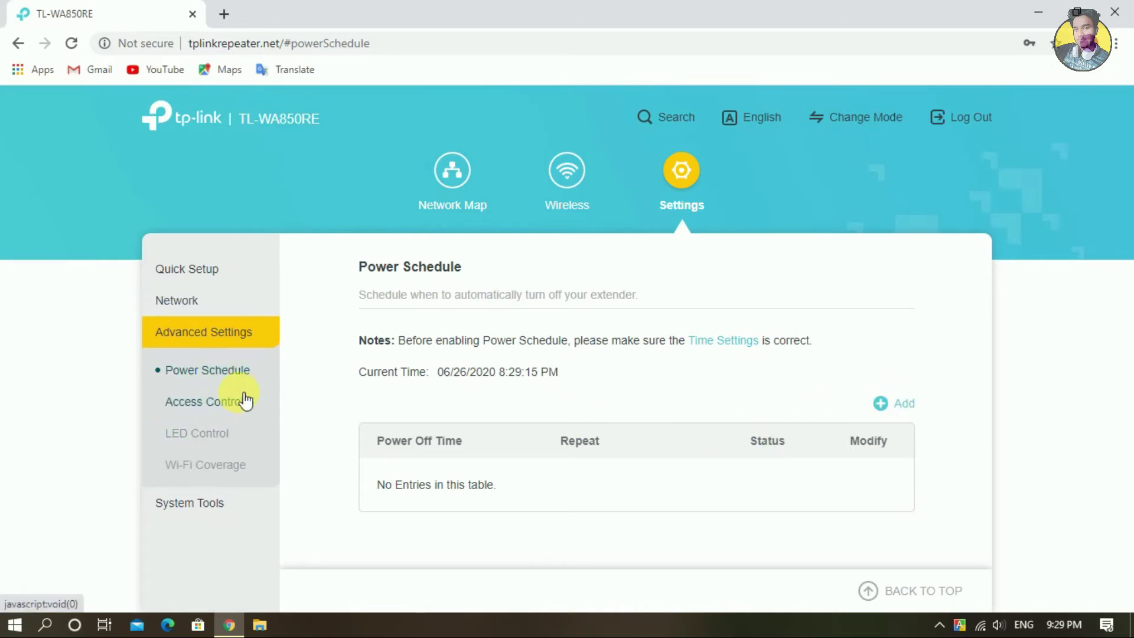
pyautogui.click(220, 406)
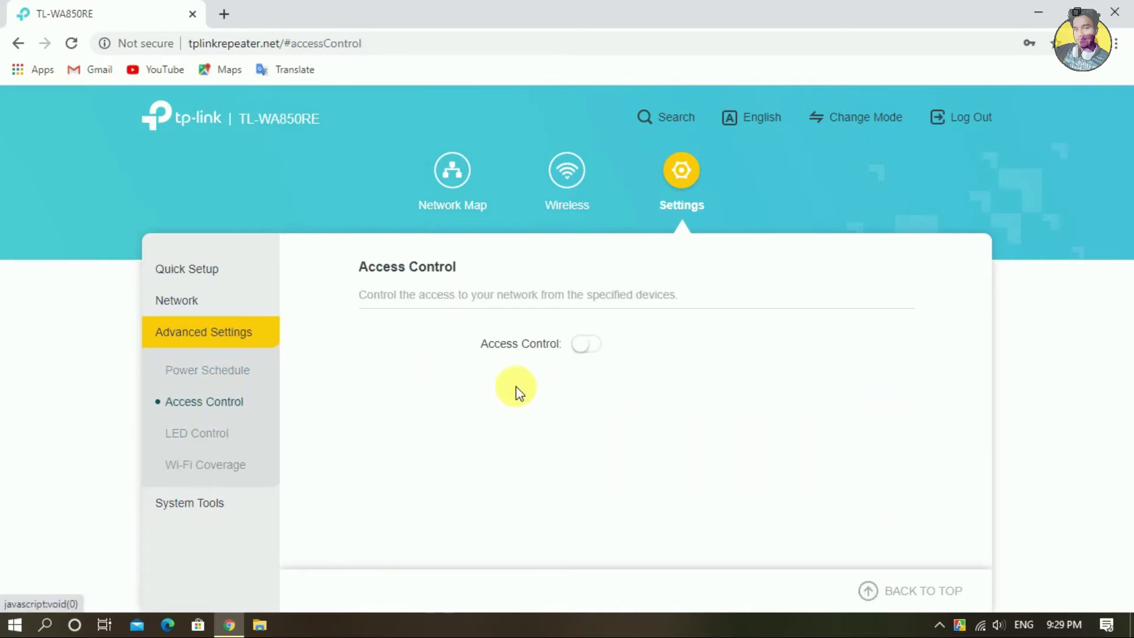
pyautogui.click(587, 346)
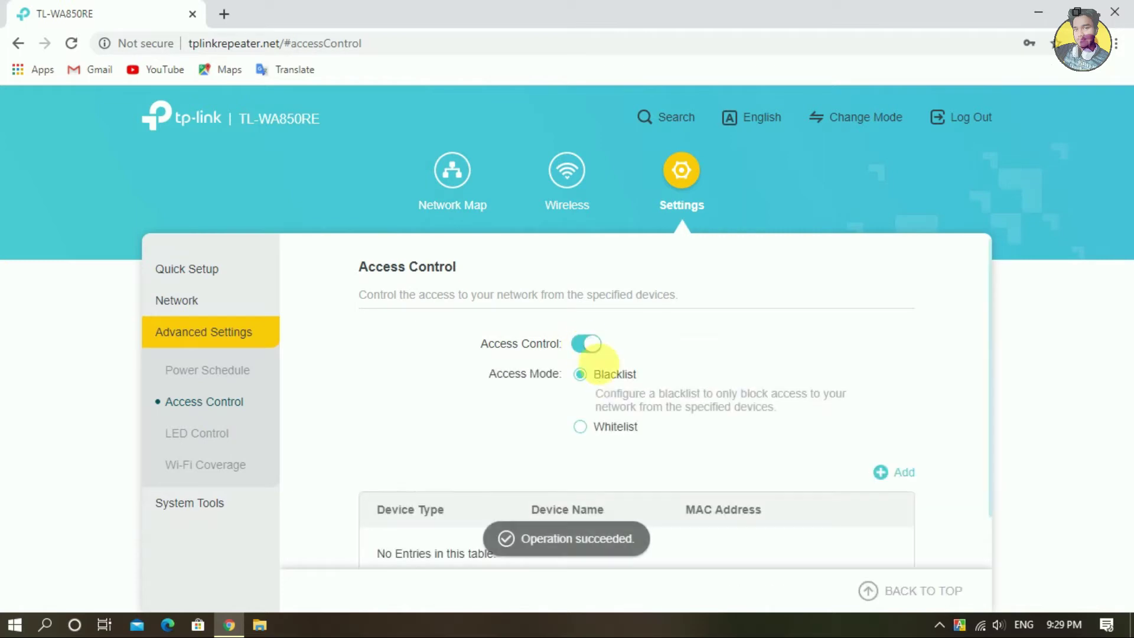
pyautogui.scroll(-1, 650, 435)
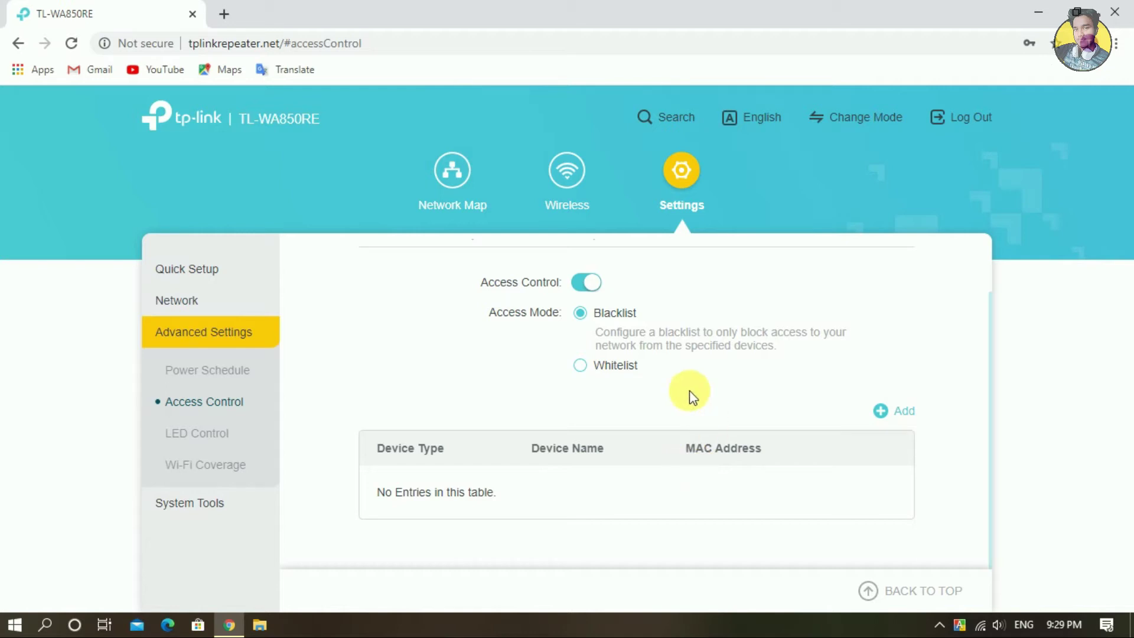
pyautogui.click(609, 368)
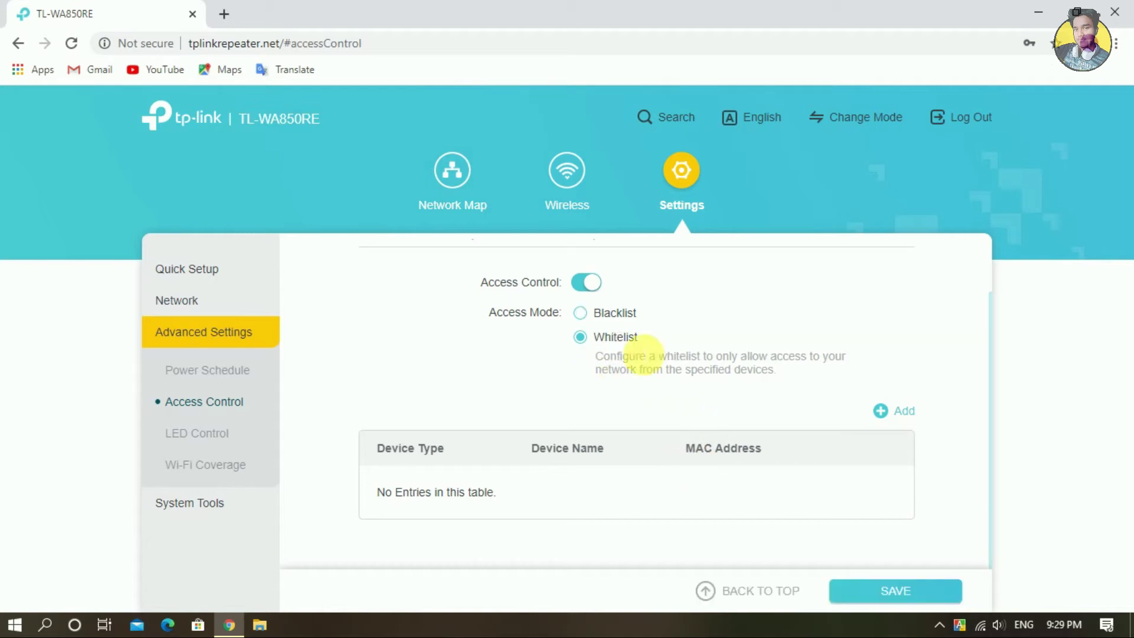
pyautogui.click(207, 436)
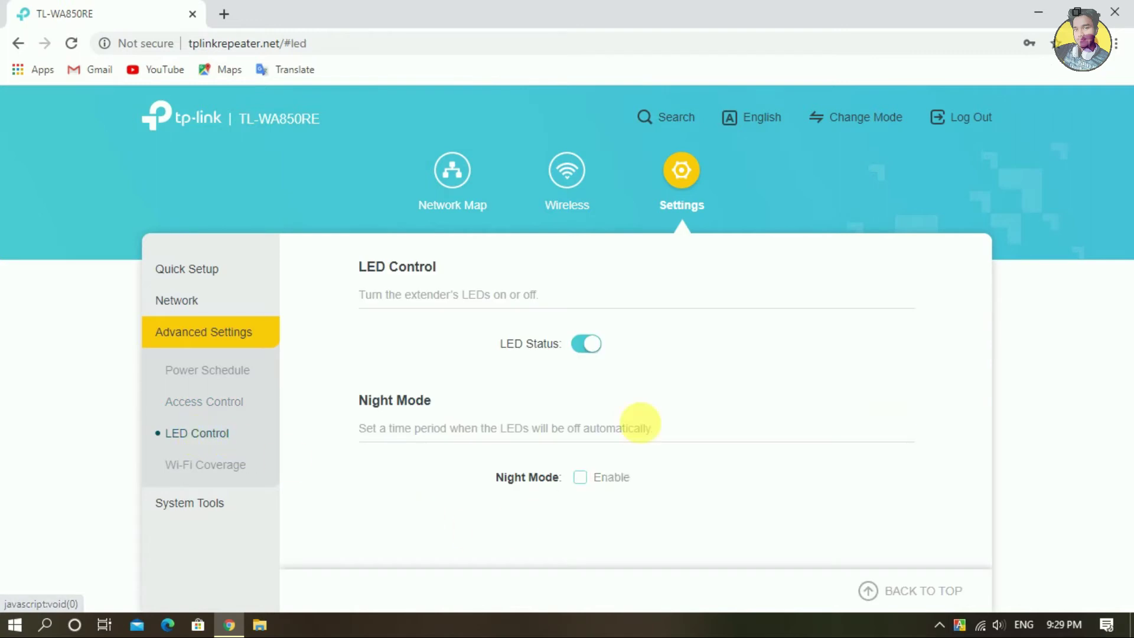
# Leave LED Status on and Night Mode's Enable box unchecked
pyautogui.click(597, 351)
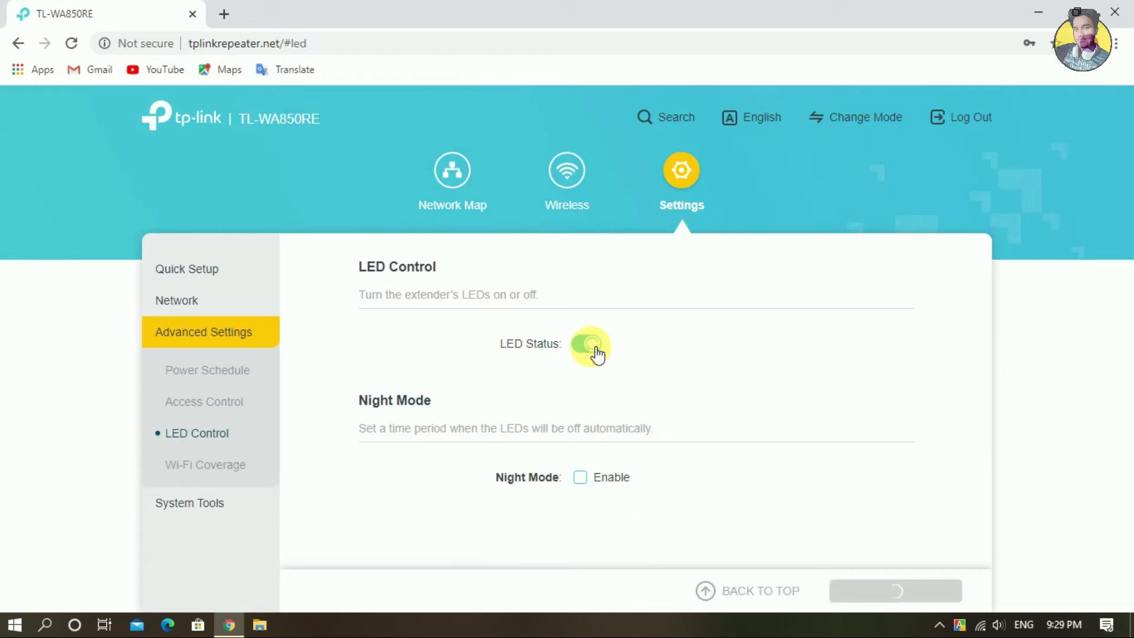
pyautogui.click(597, 352)
pyautogui.click(601, 476)
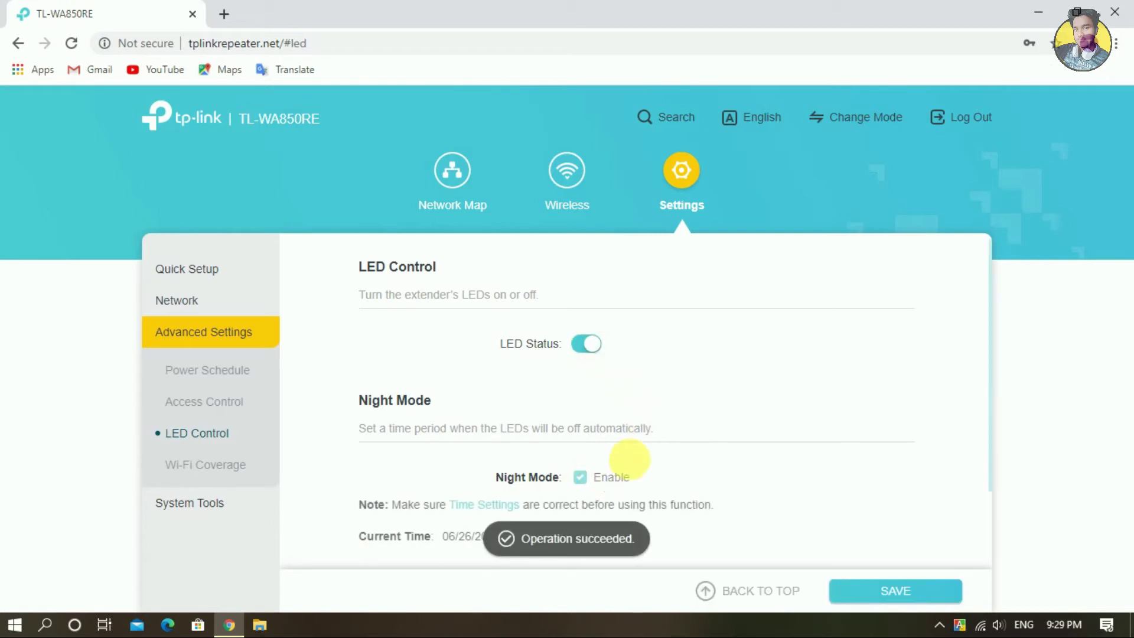
pyautogui.scroll(-2, 650, 448)
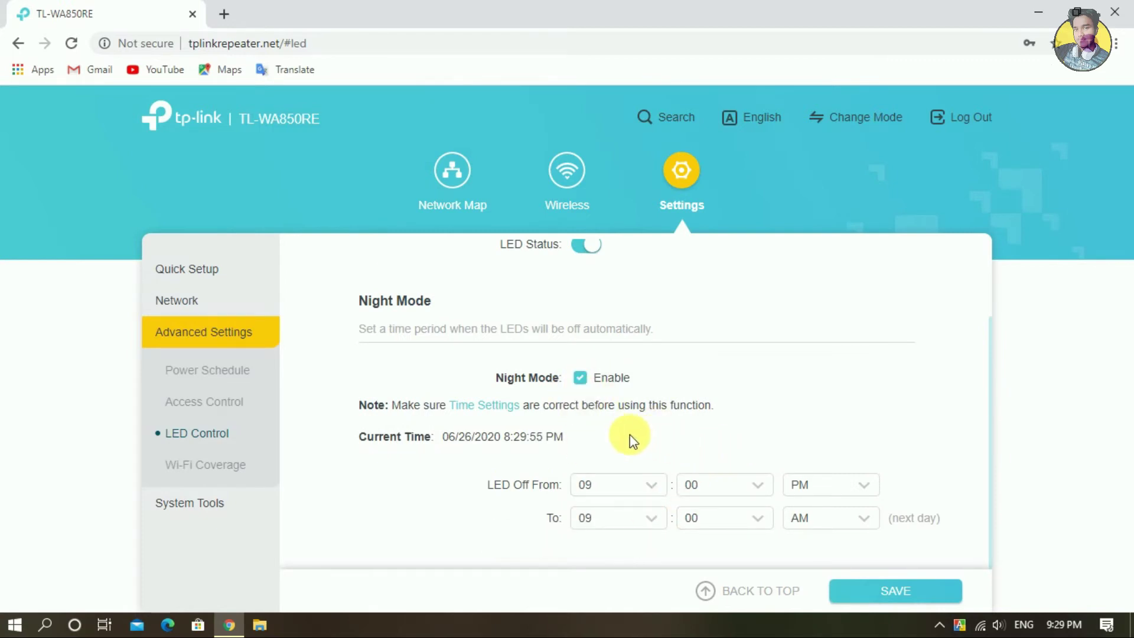
pyautogui.click(607, 383)
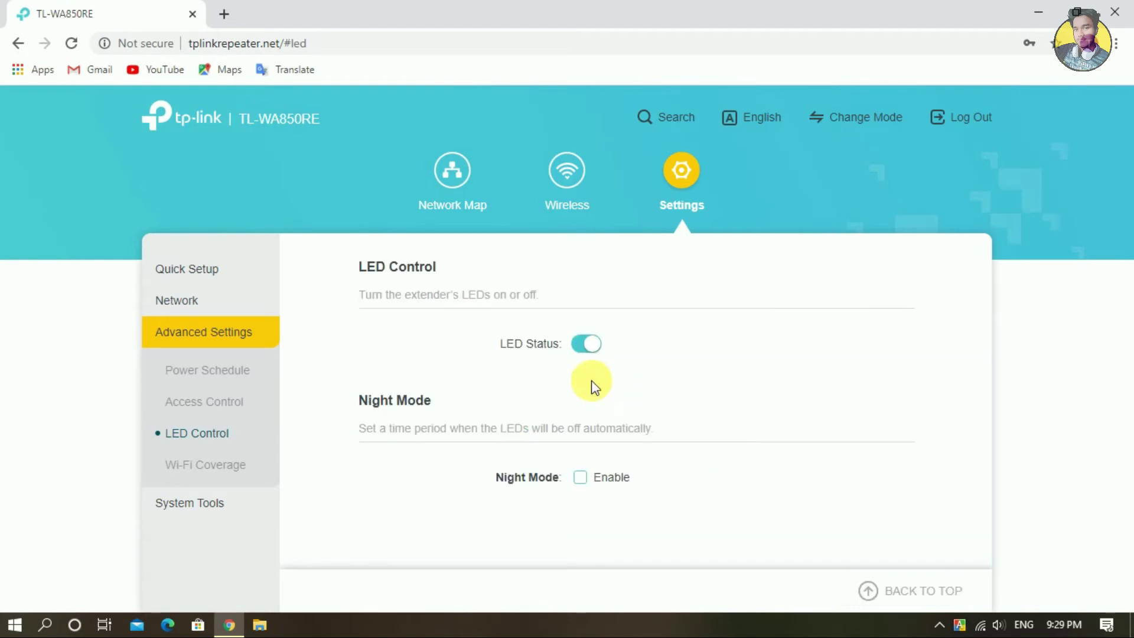
# Try Minimum and Intermediate Wi-Fi coverage, then settle on Maximum Coverage
pyautogui.click(210, 467)
pyautogui.scroll(-2, 579, 472)
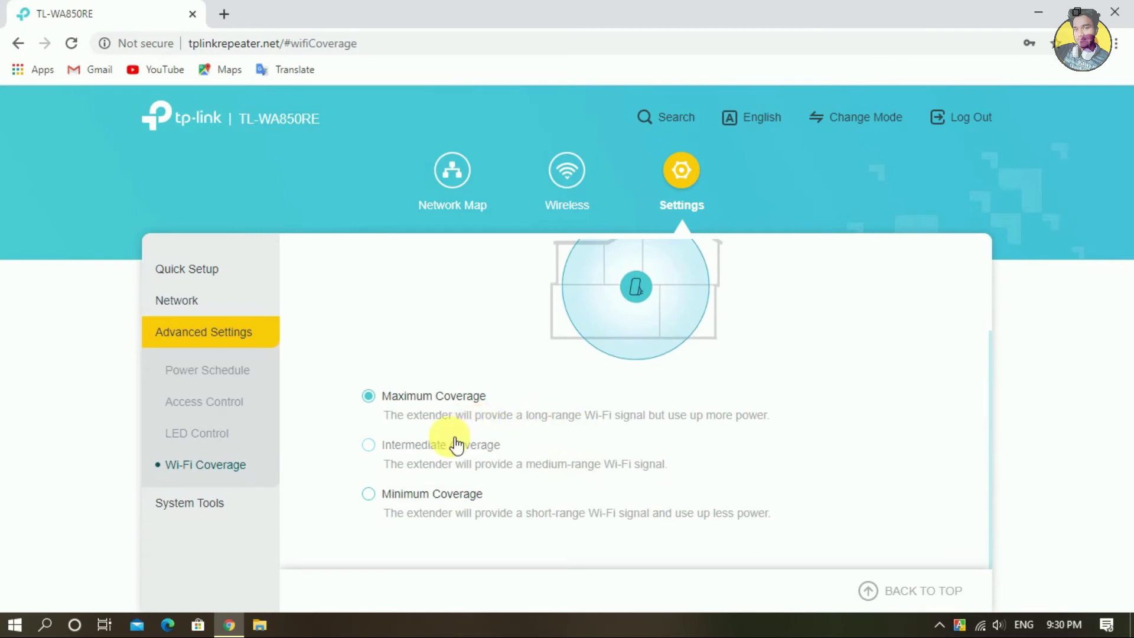
pyautogui.click(387, 500)
pyautogui.scroll(2, 577, 496)
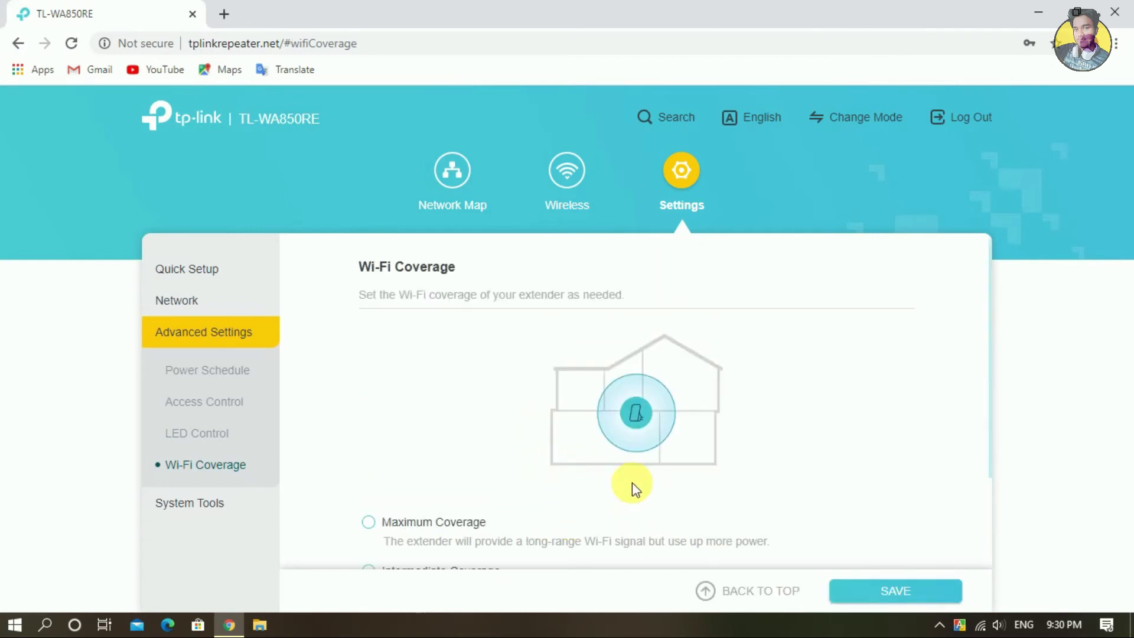
pyautogui.scroll(-2, 565, 401)
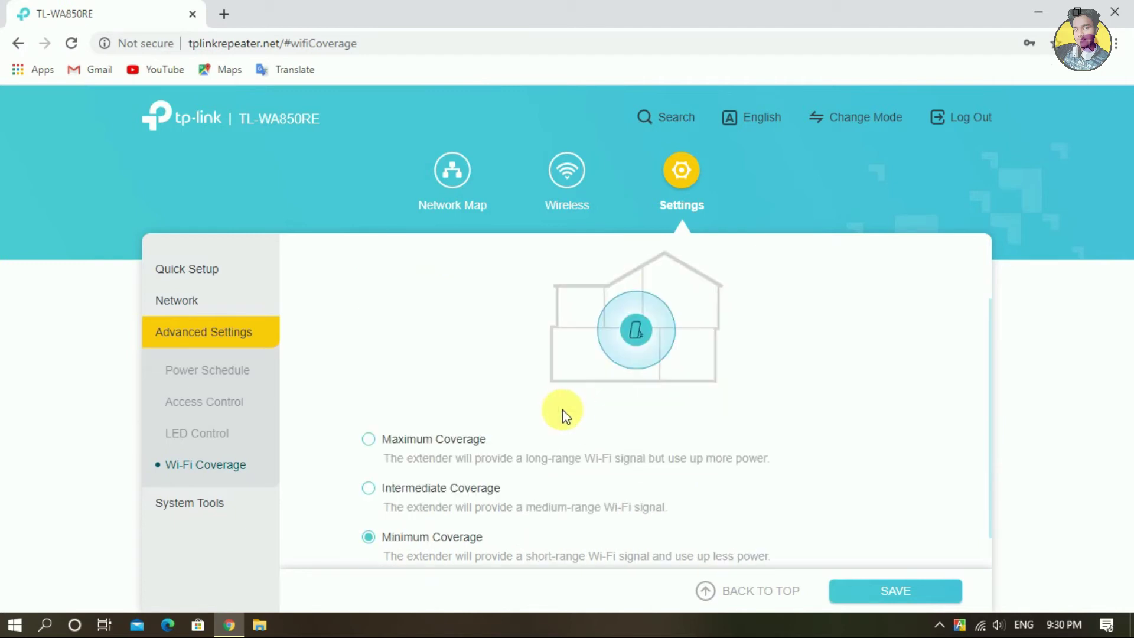
pyautogui.click(412, 499)
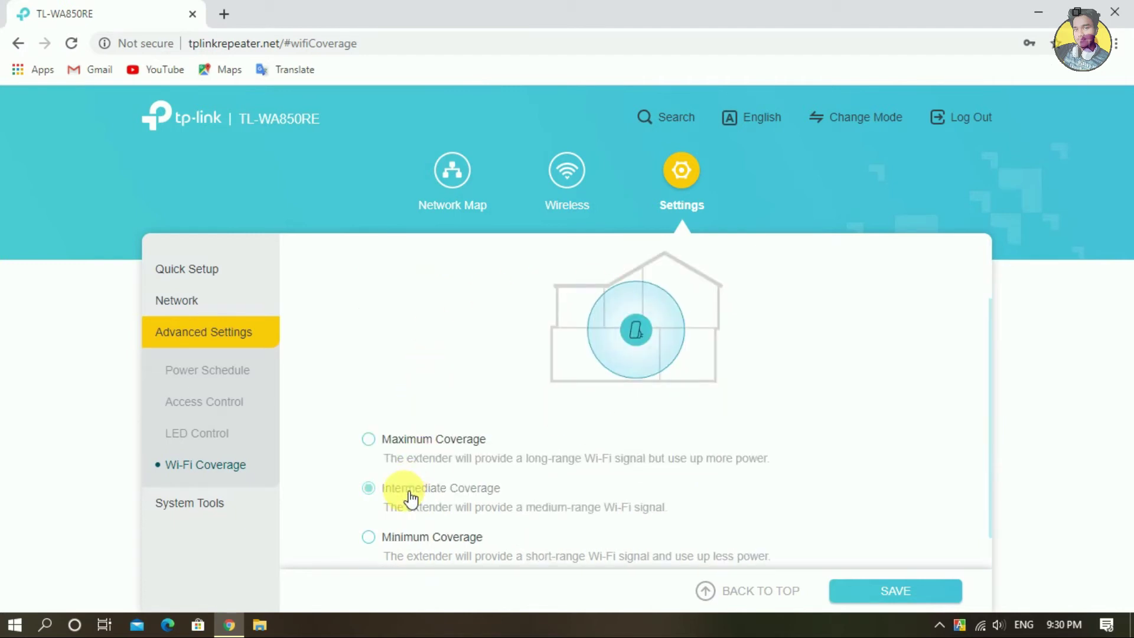
pyautogui.click(381, 446)
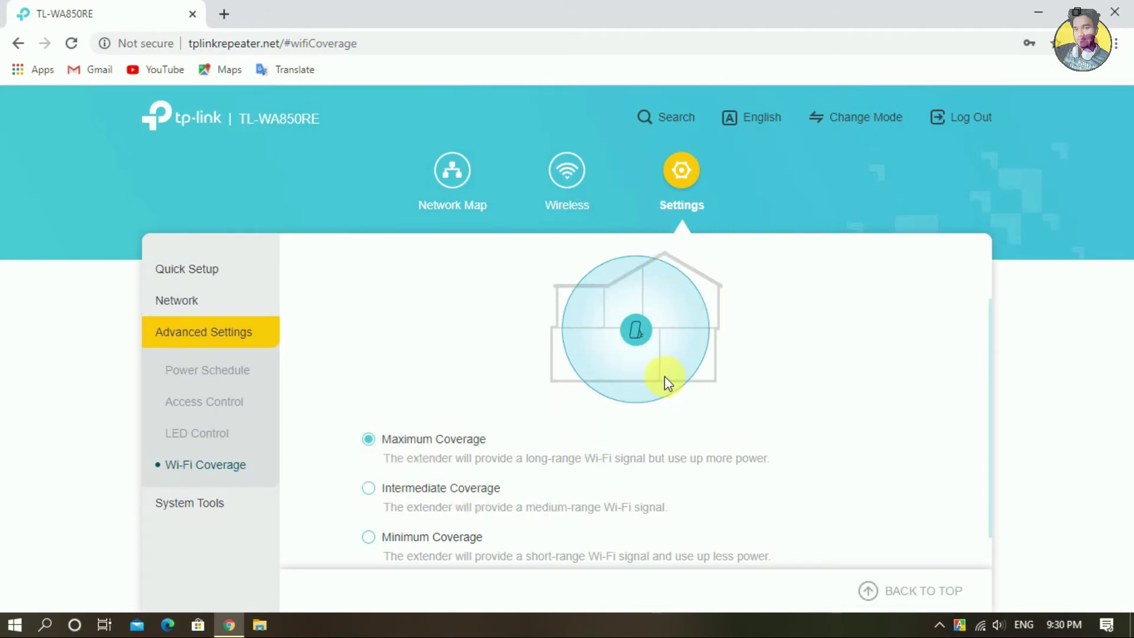
pyautogui.scroll(-1, 665, 377)
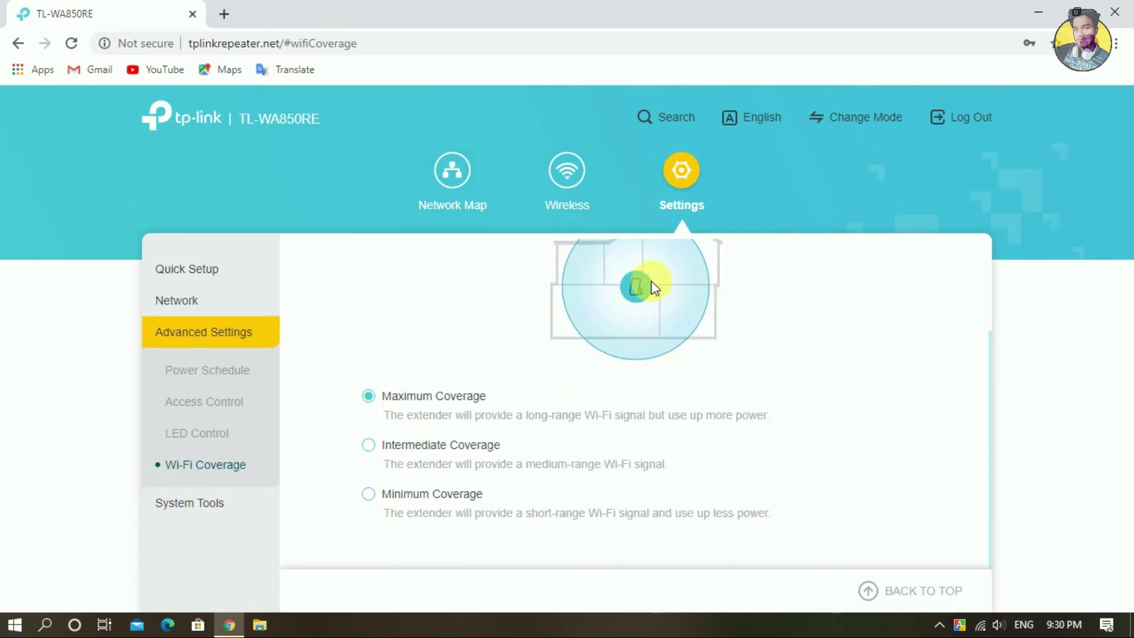
# Review the Time Settings and daylight saving options, then check firmware 1.0.0 Build 191226 on hardware 7.0
pyautogui.click(215, 509)
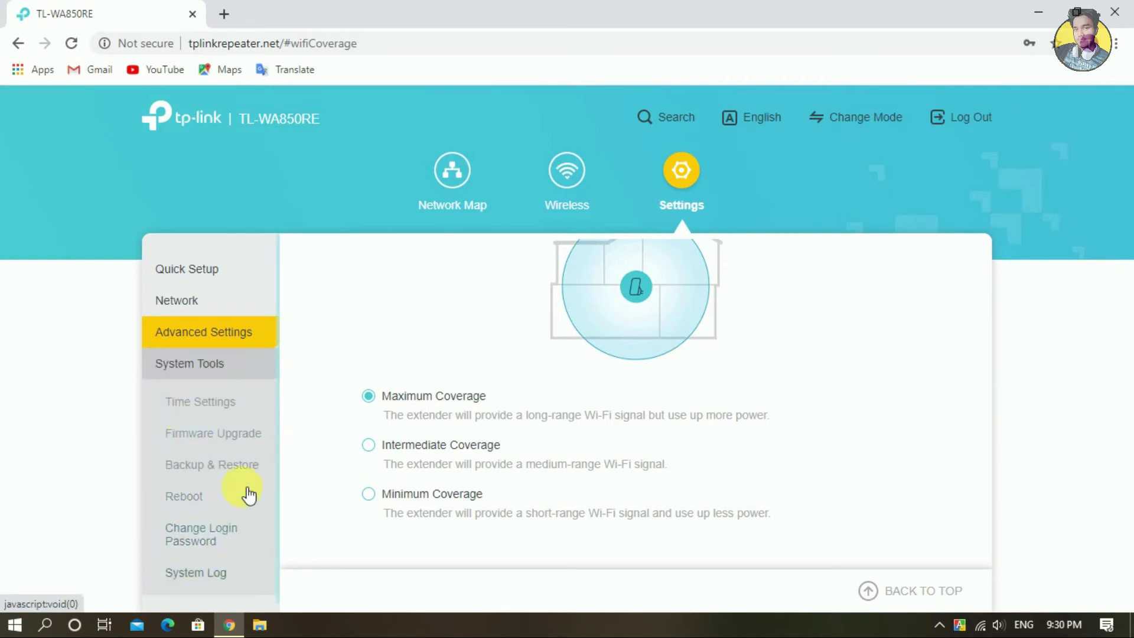
pyautogui.click(225, 406)
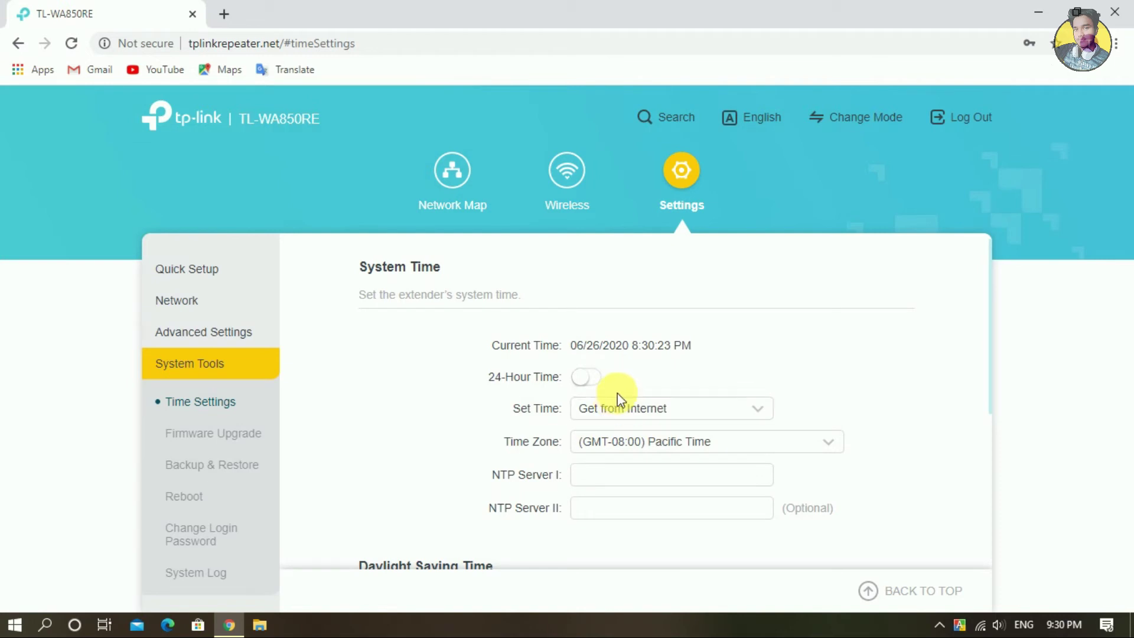
pyautogui.scroll(-2, 615, 393)
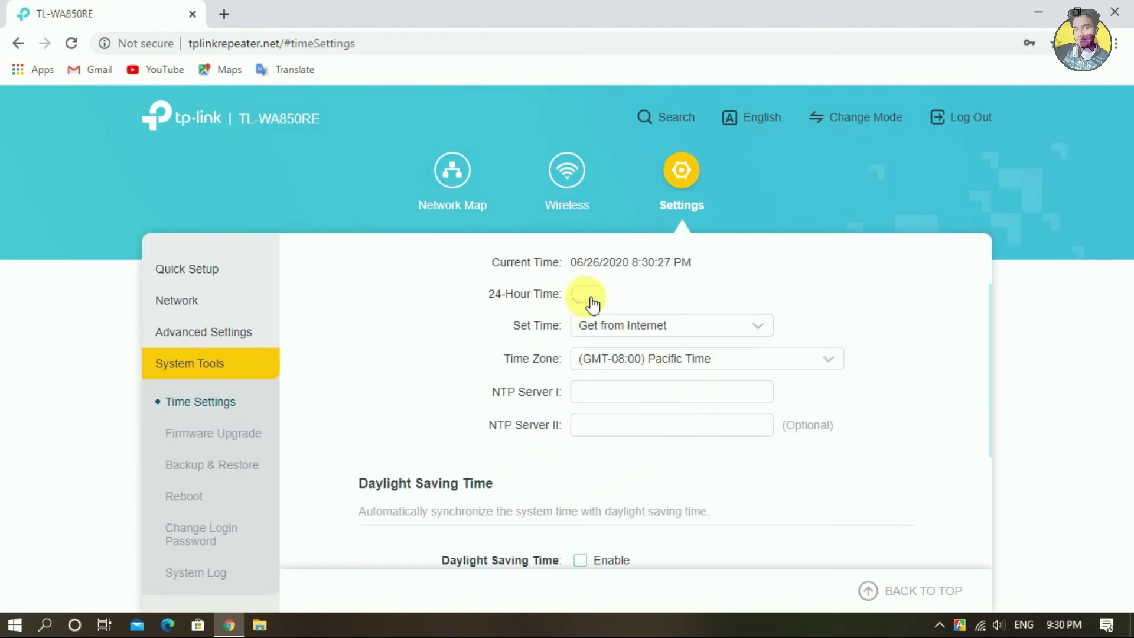
pyautogui.scroll(-2, 487, 479)
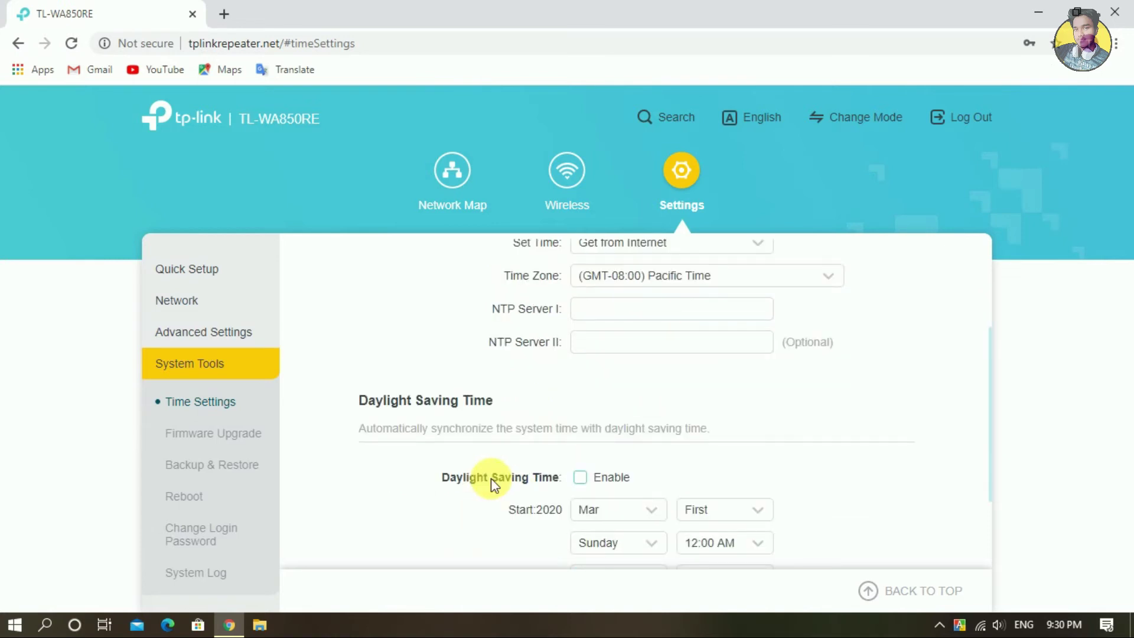
pyautogui.scroll(-2, 491, 478)
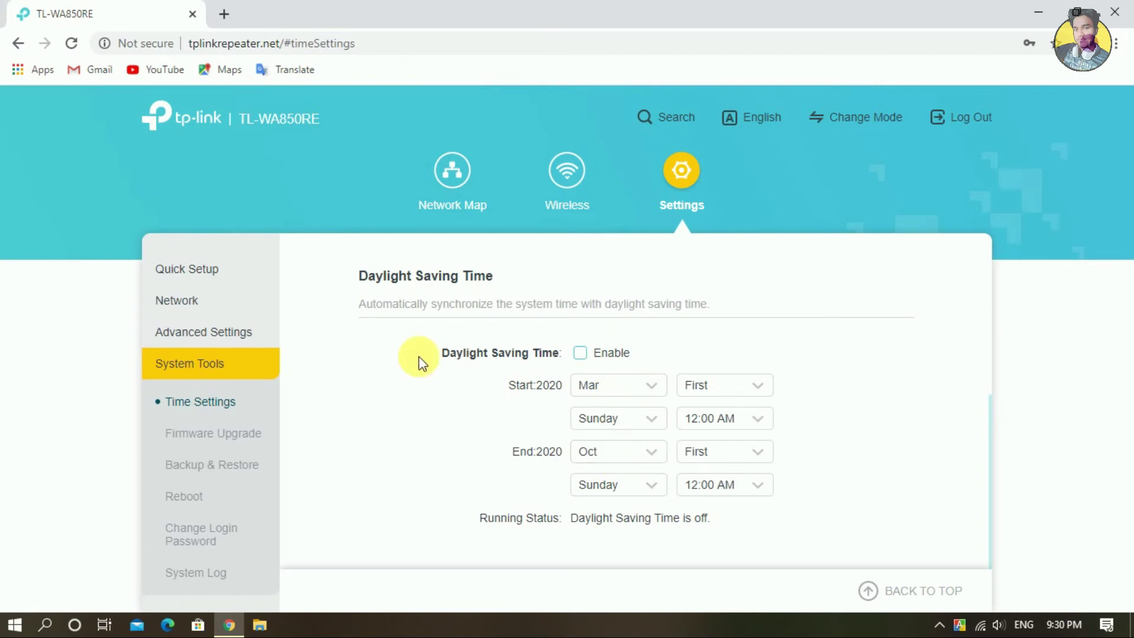
pyautogui.click(236, 434)
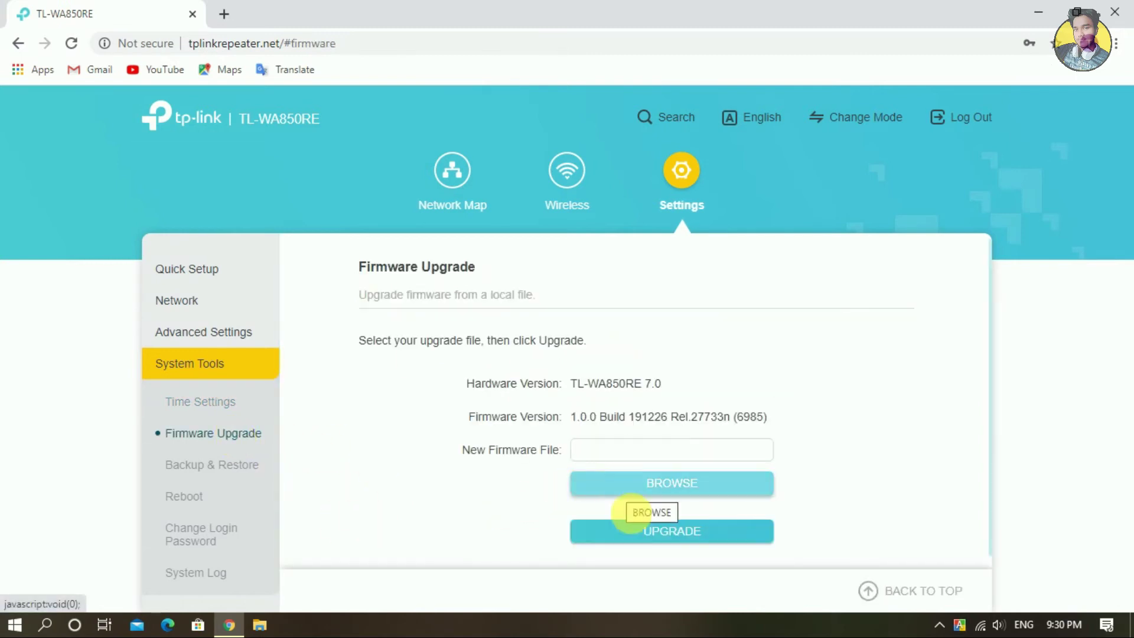
# Look over the Backup & Restore page and the Reboot options
pyautogui.click(221, 467)
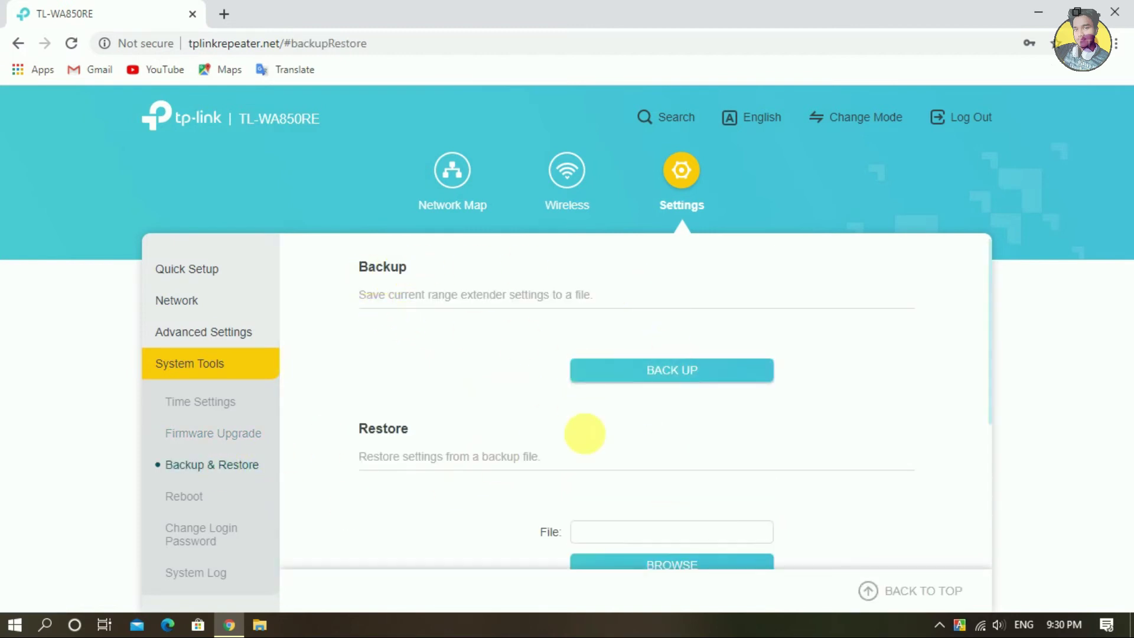
pyautogui.scroll(-2, 462, 437)
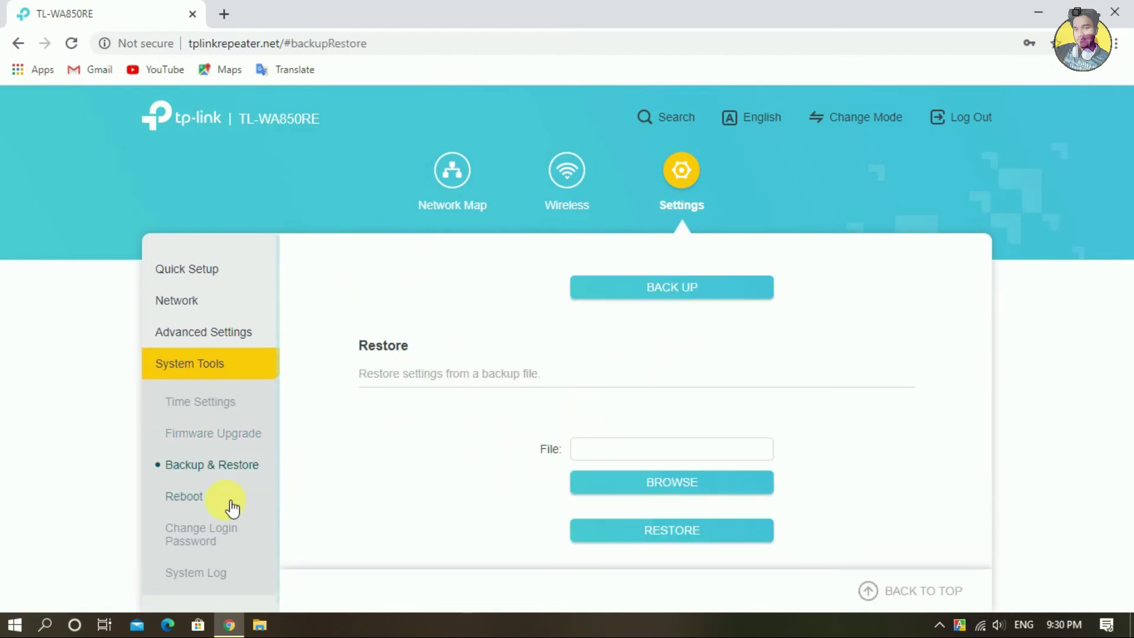
pyautogui.click(214, 498)
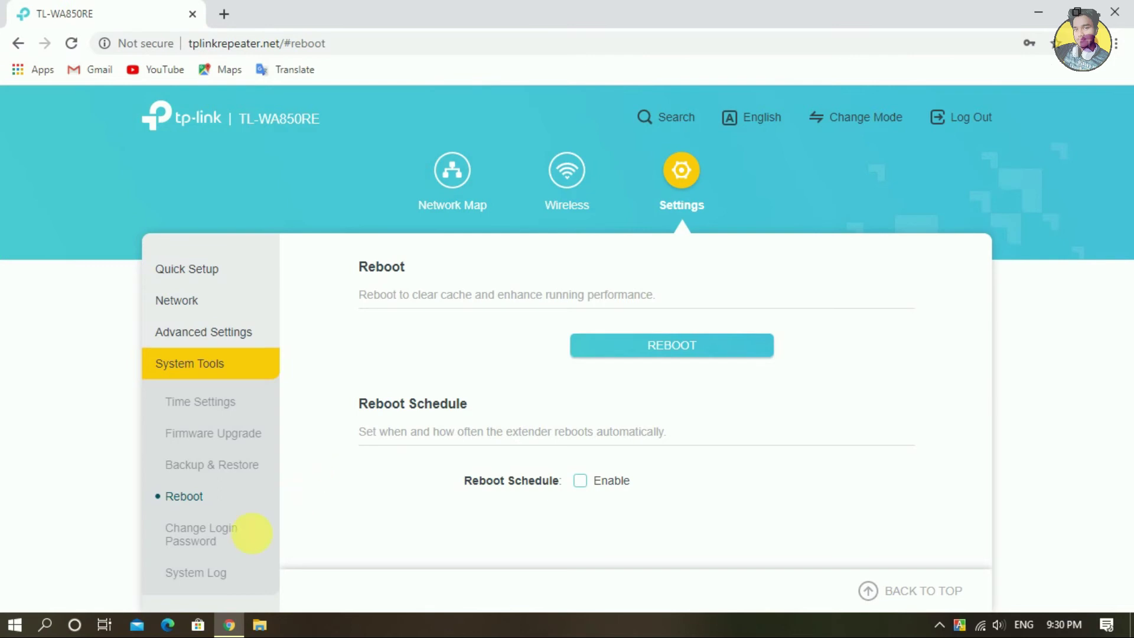
# Open the Change Login Password form at the Old Password field, then go to System Log
pyautogui.click(198, 542)
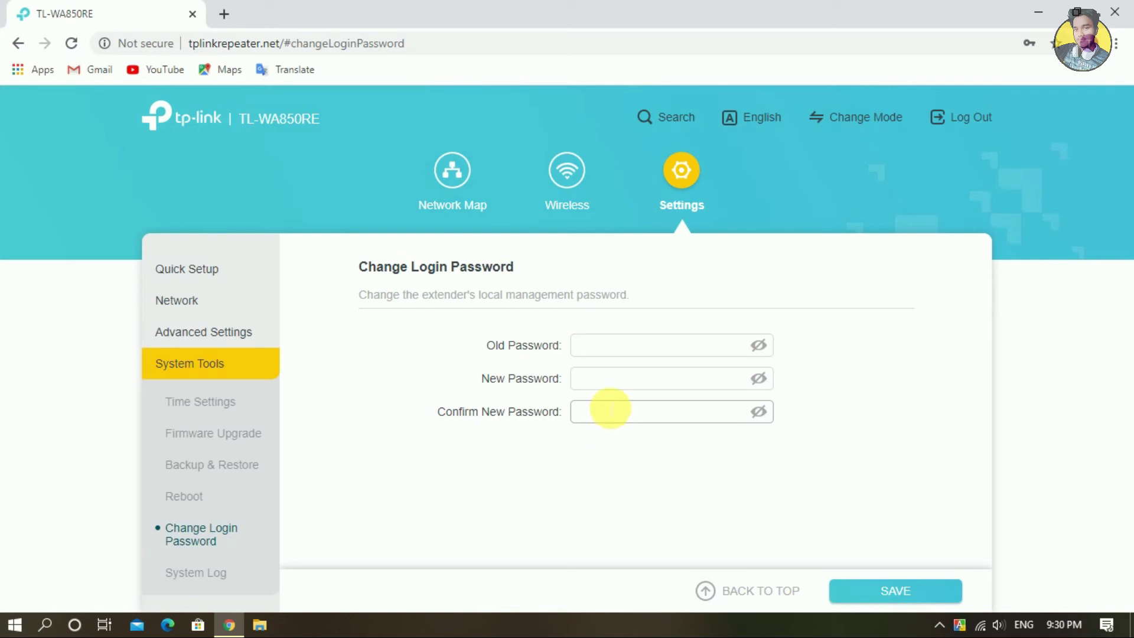
pyautogui.click(617, 351)
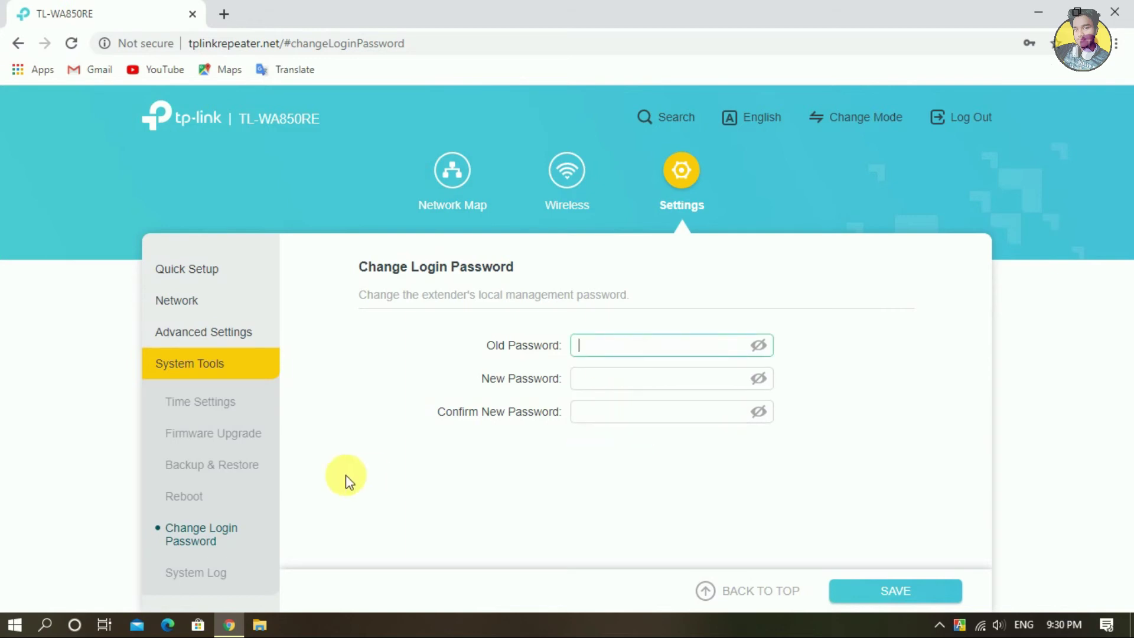
pyautogui.click(200, 578)
# Scroll through the system log entries, start the Quick Setup network scan, and open a new browser tab
pyautogui.scroll(-3, 602, 463)
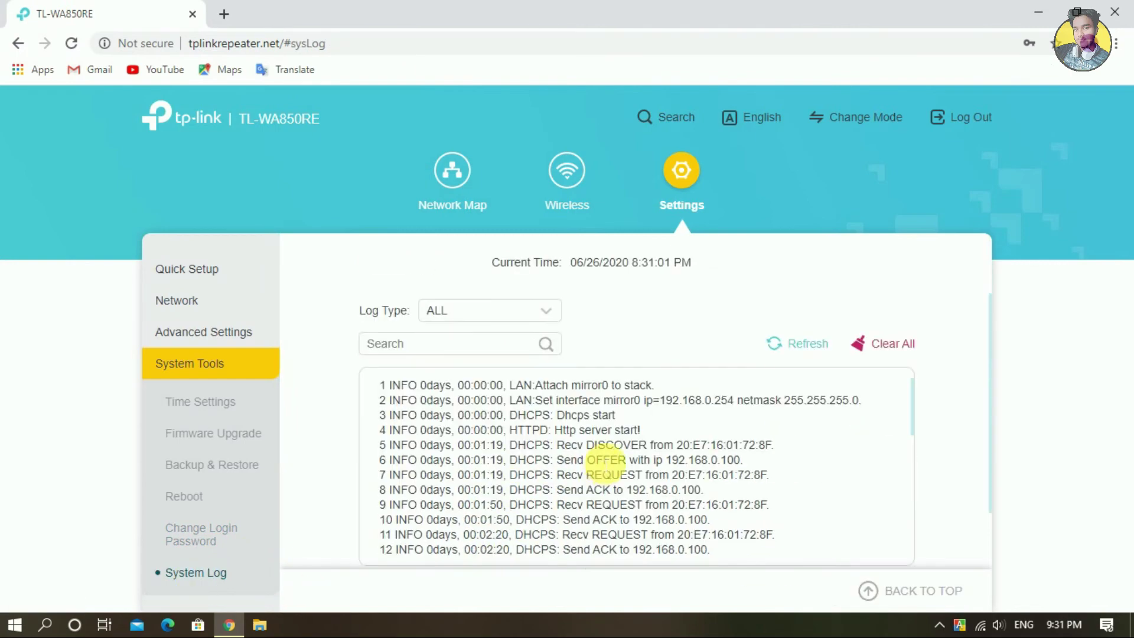
pyautogui.scroll(-5, 605, 464)
pyautogui.scroll(-3, 577, 463)
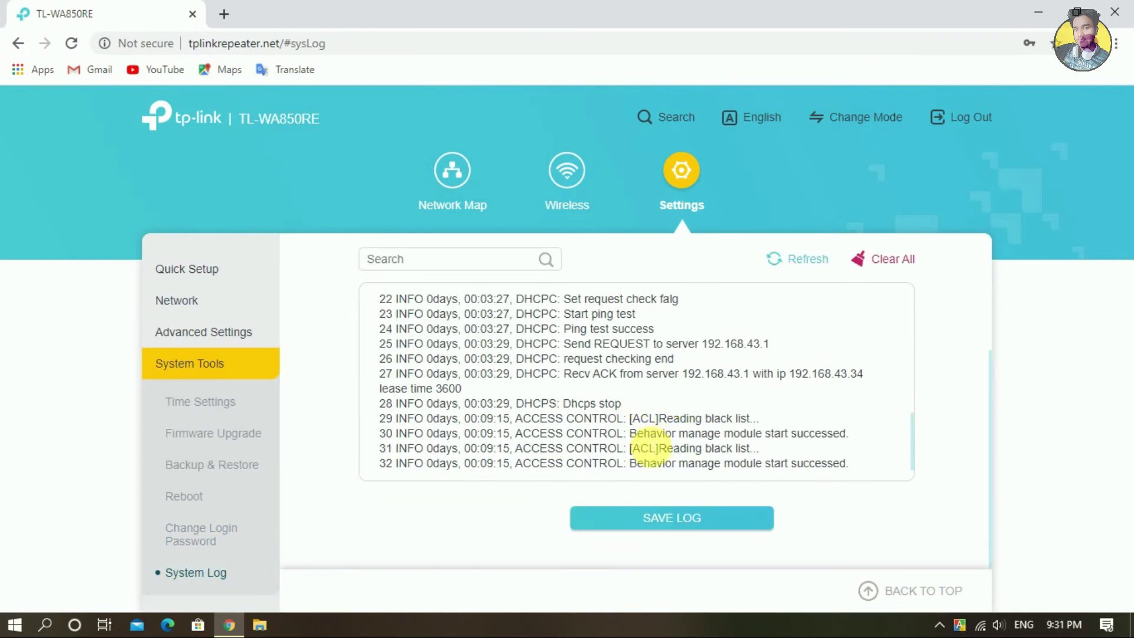
pyautogui.scroll(4, 689, 399)
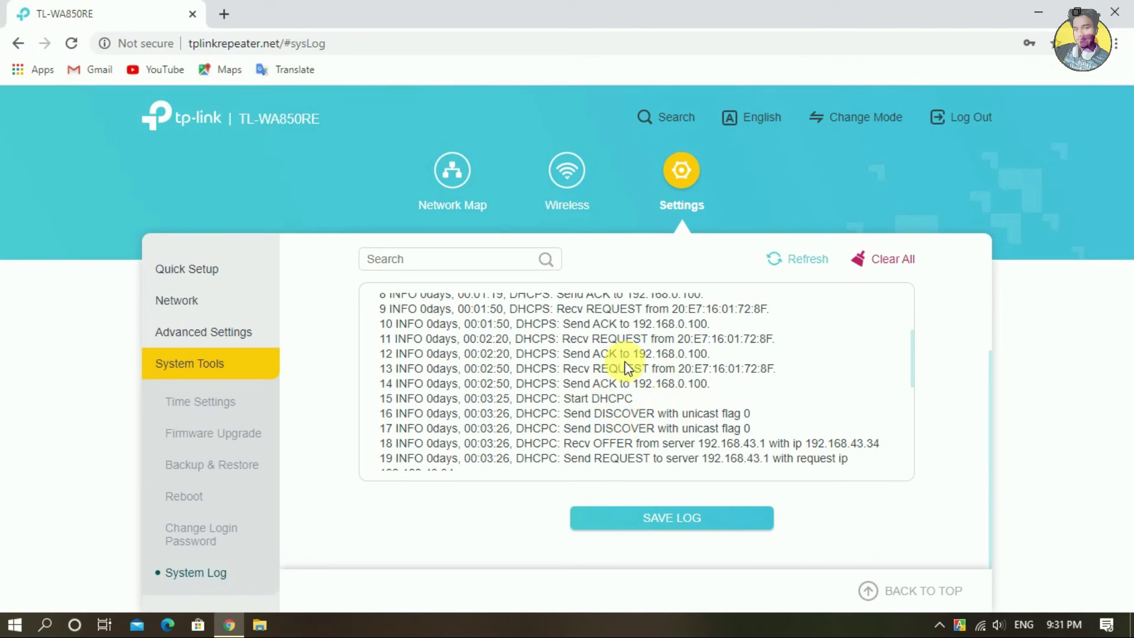
pyautogui.scroll(5, 627, 369)
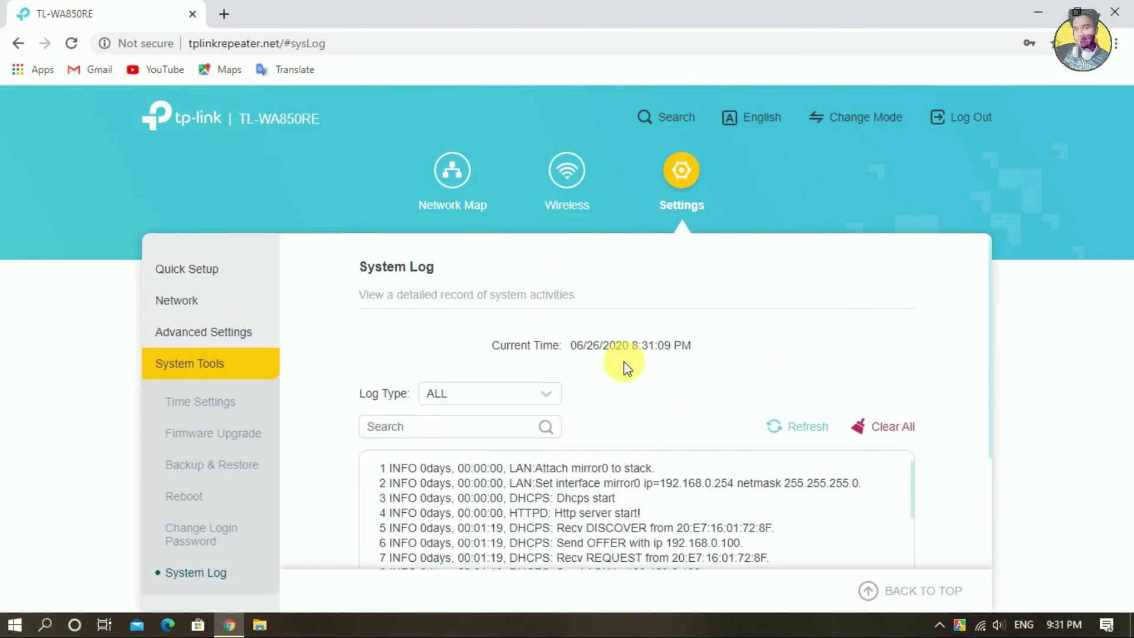
pyautogui.click(198, 273)
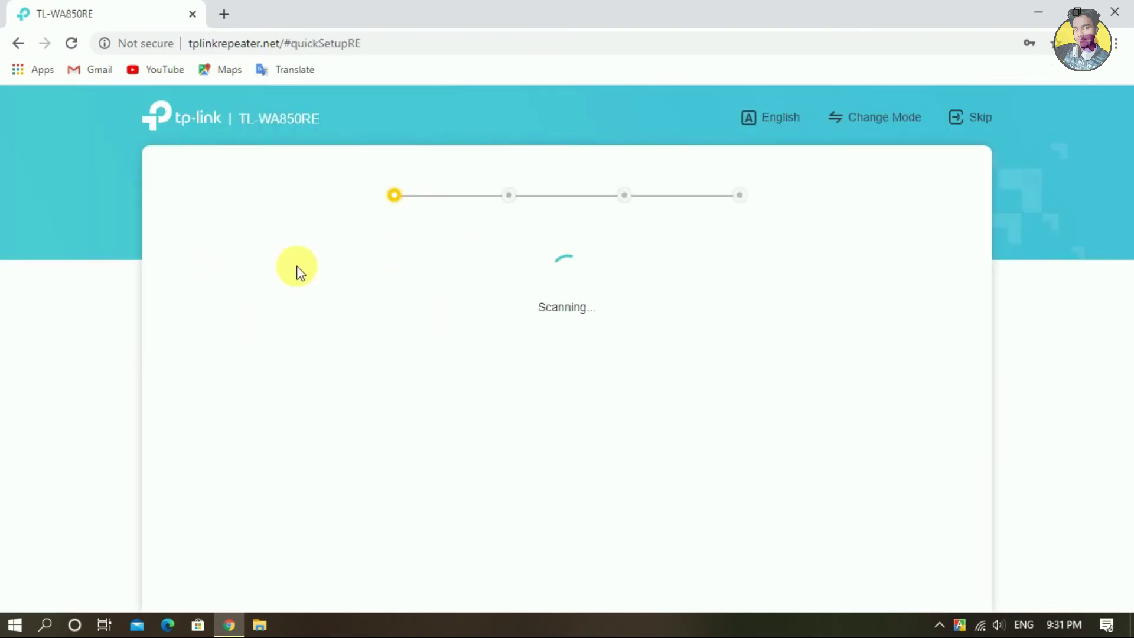
pyautogui.click(222, 14)
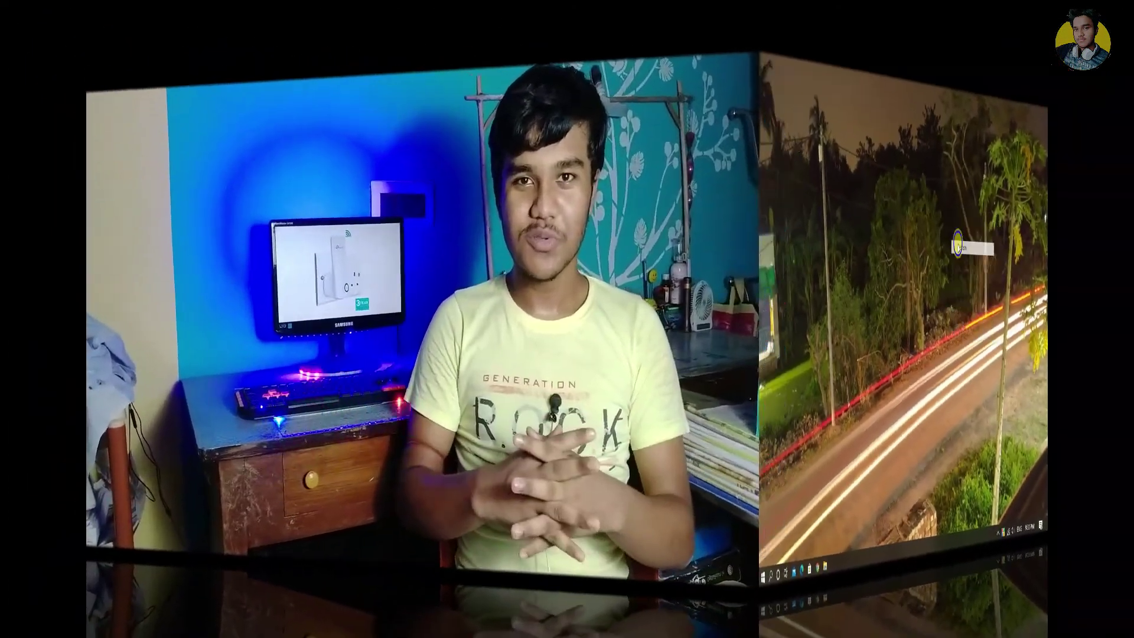